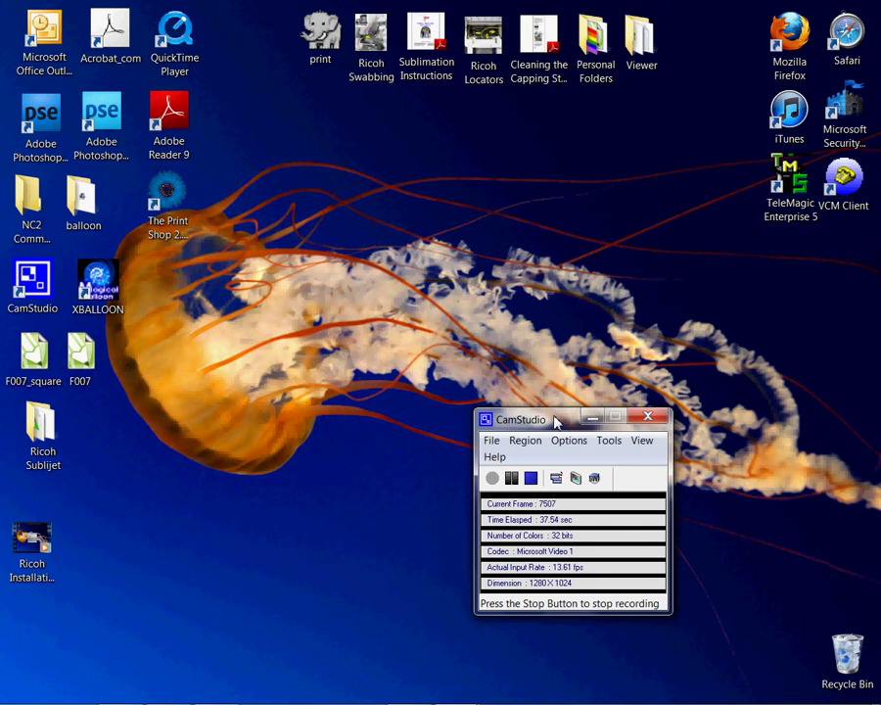
Step: Bring Firefox back to the front and load the conde.com home page
{"action": "left_click_drag", "start_coordinate": [555, 421], "coordinate": [683, 685]}
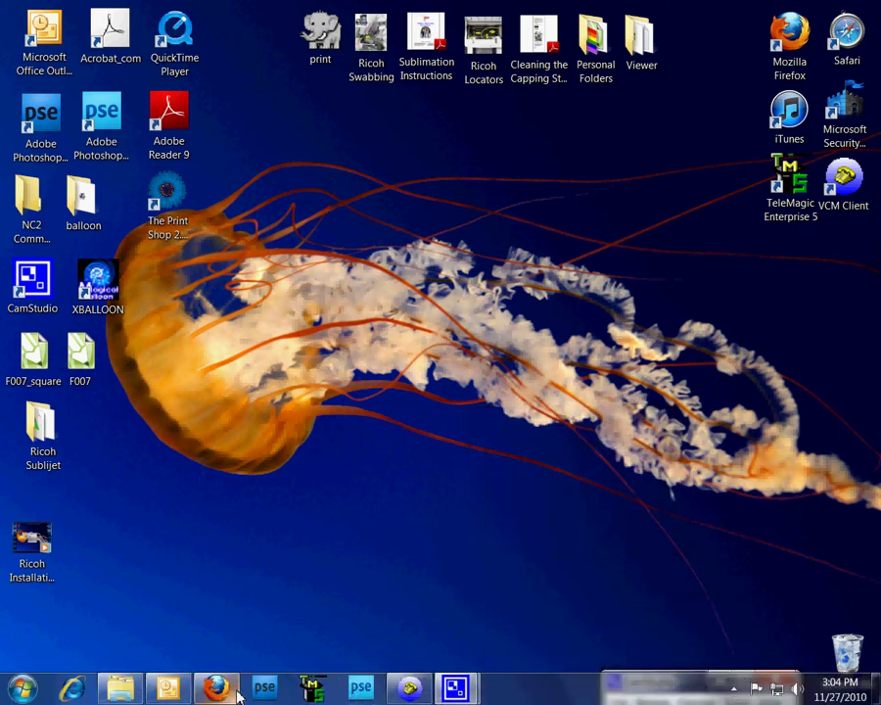
{"action": "left_click", "coordinate": [216, 688]}
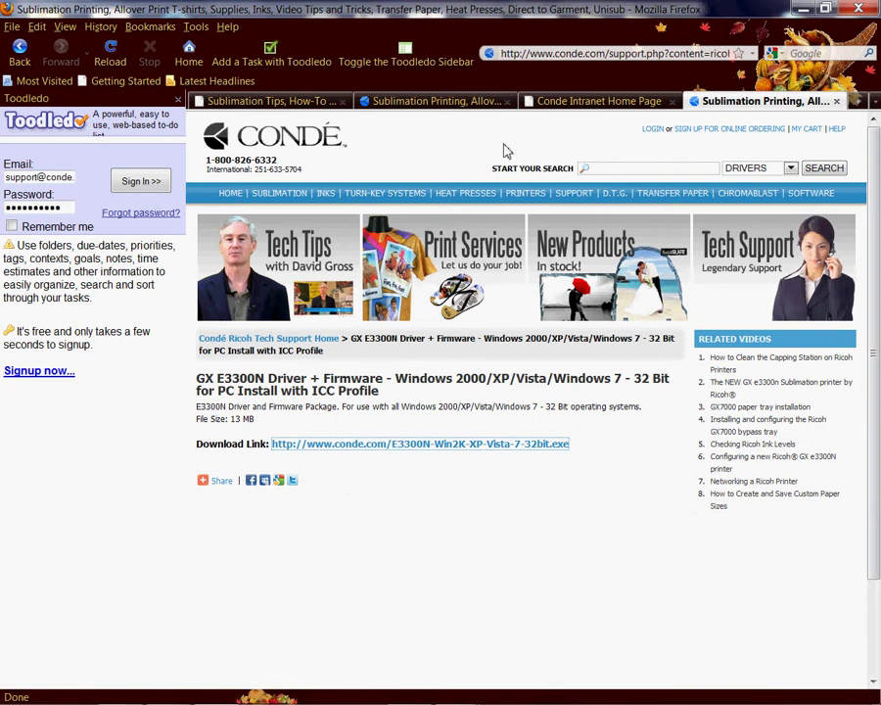
{"action": "left_click", "coordinate": [671, 104]}
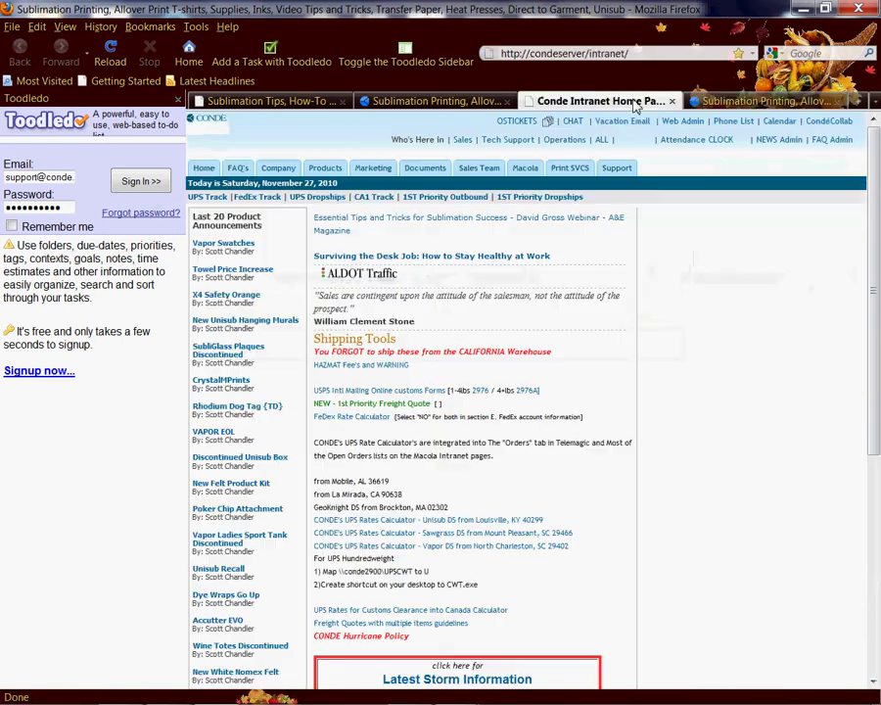
{"action": "left_click", "coordinate": [724, 102]}
{"action": "left_click", "coordinate": [615, 57]}
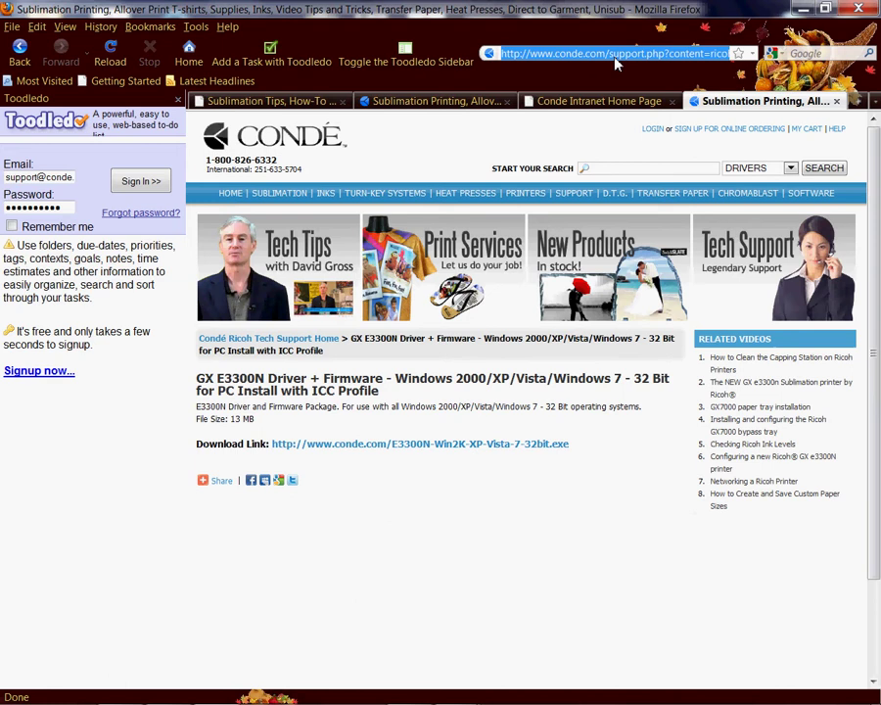
{"action": "type", "text": "c"}
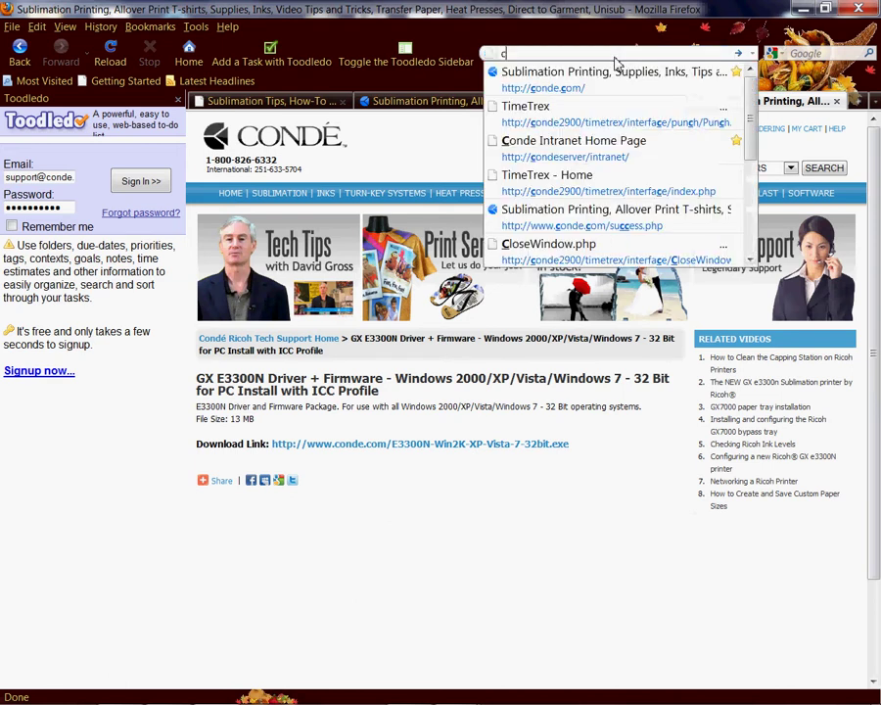
{"action": "type", "text": "onde.com"}
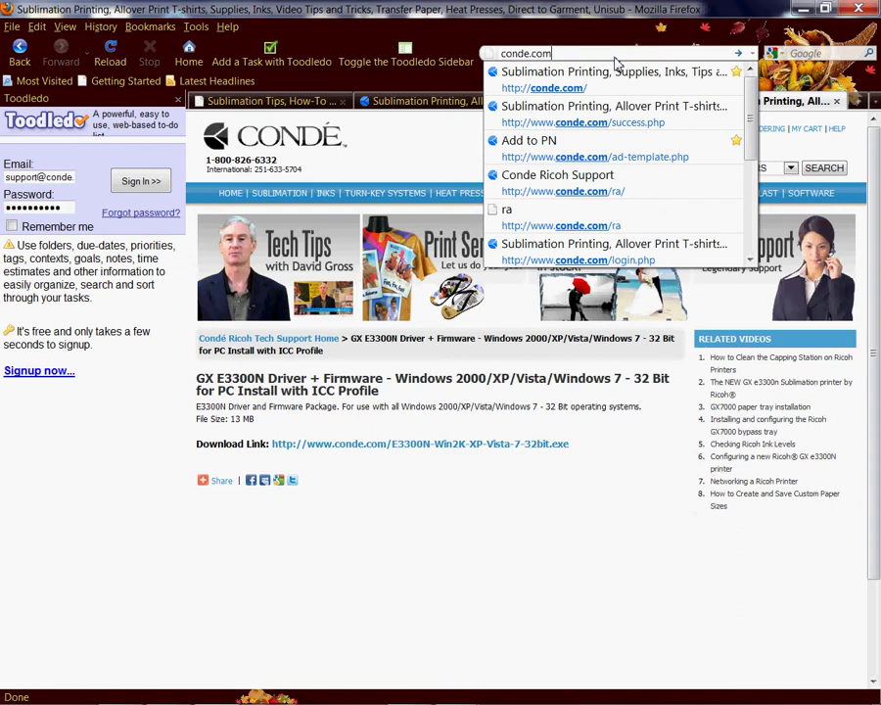
{"action": "key", "text": "Return"}
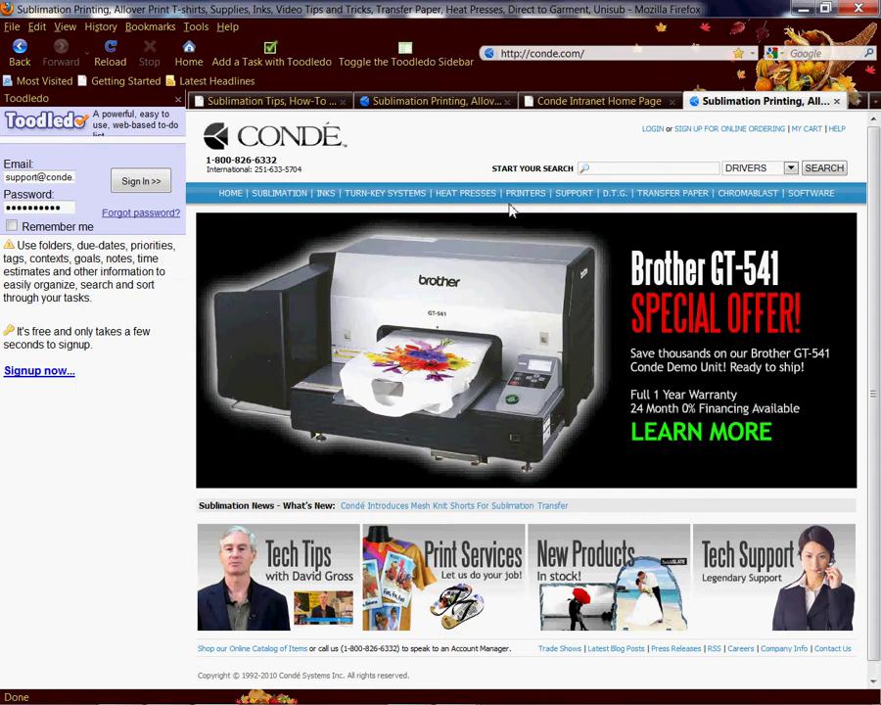
Step: Open Condé's support section and go on to the PartnerNet login page
{"action": "left_click", "coordinate": [578, 194]}
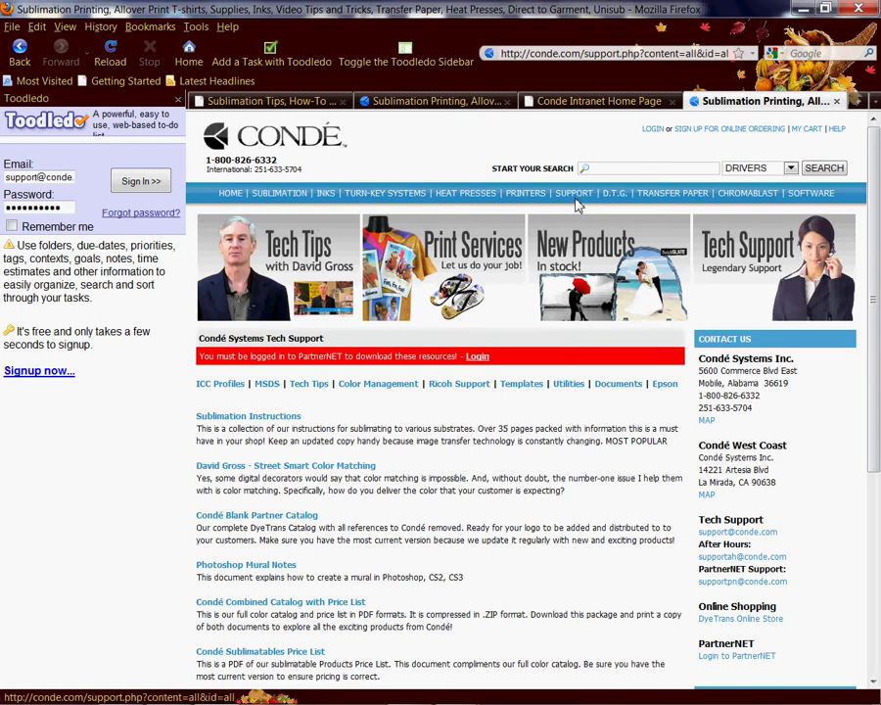
{"action": "left_click", "coordinate": [477, 356]}
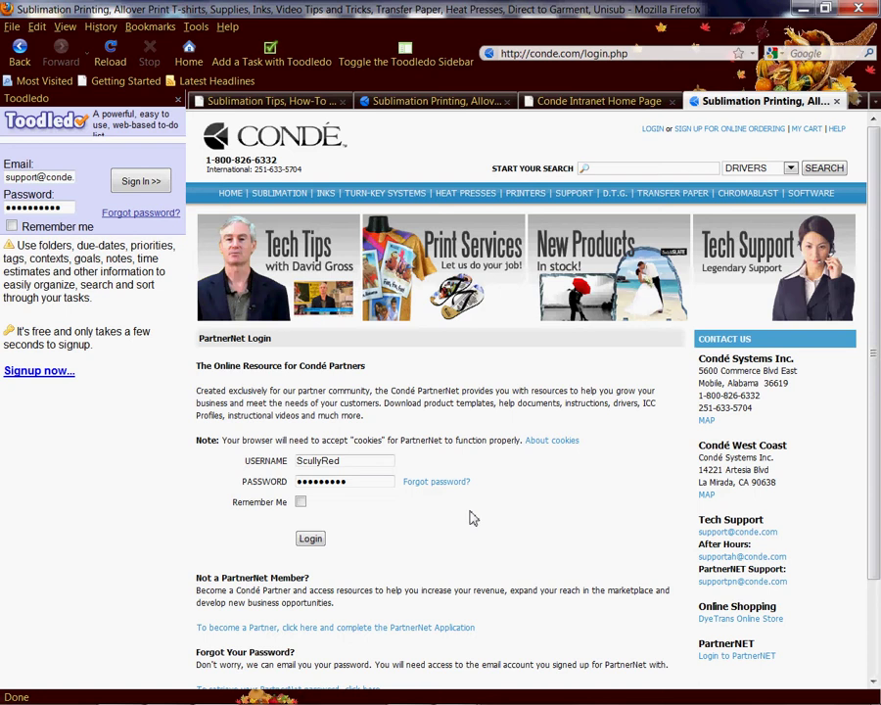
Step: Log in to PartnerNet, continue to the Support Member's Area and open Ricoh Support
{"action": "left_click", "coordinate": [309, 541]}
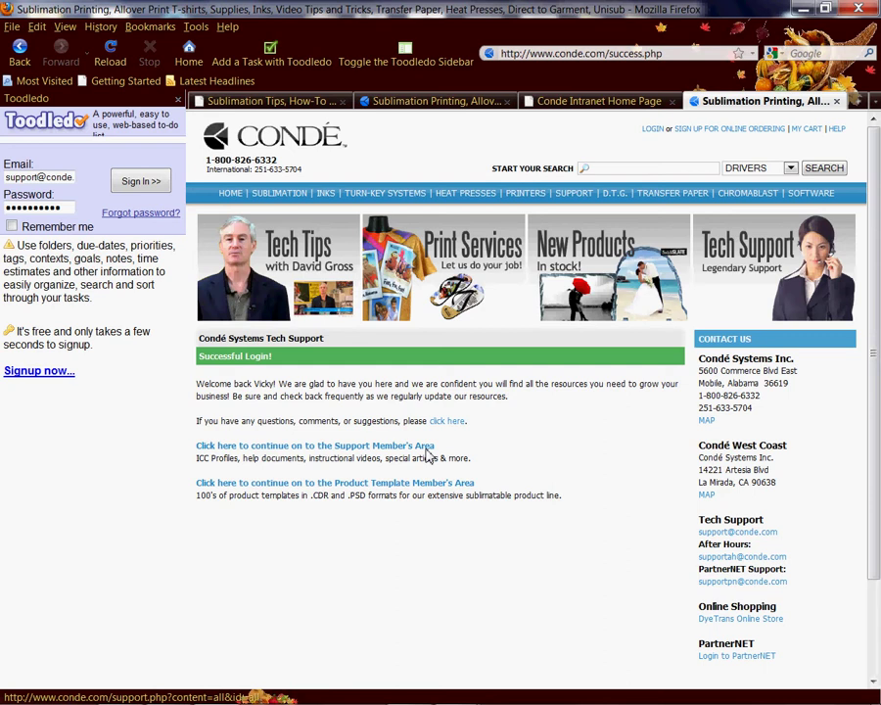
{"action": "left_click", "coordinate": [427, 448]}
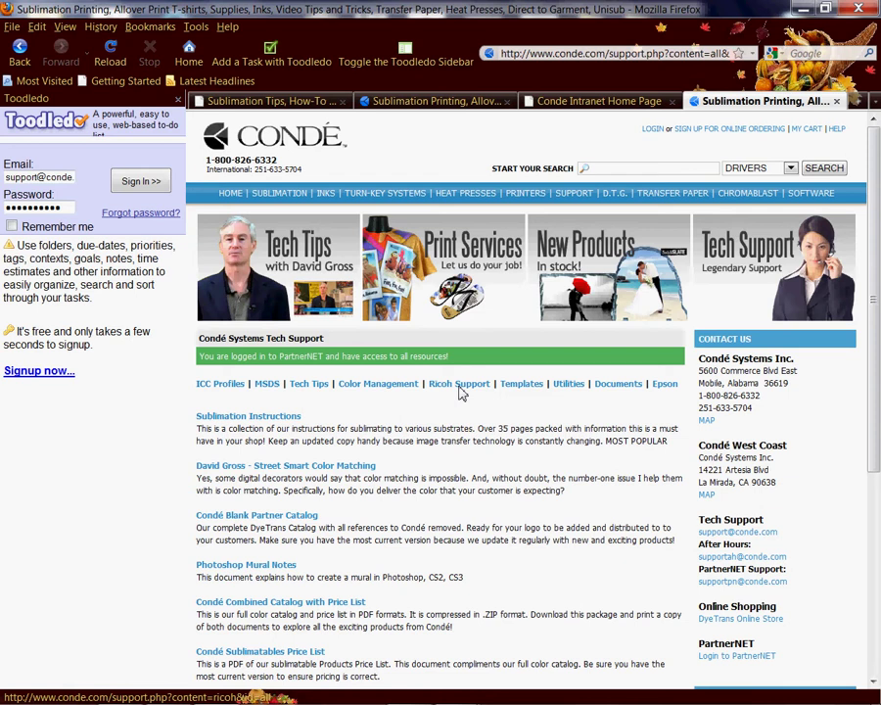
{"action": "left_click", "coordinate": [462, 391]}
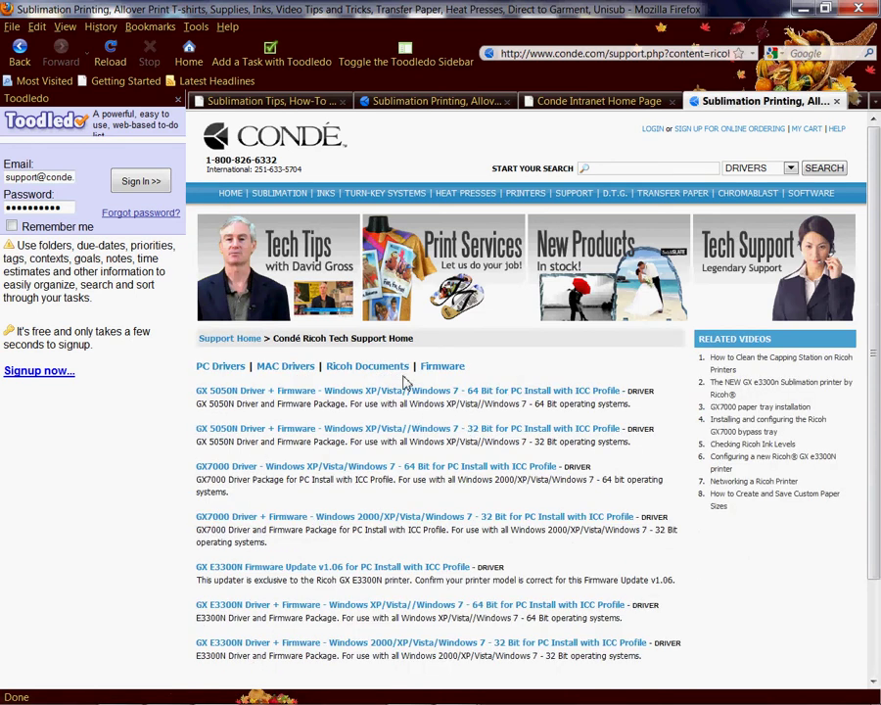
{"action": "left_click", "coordinate": [230, 373]}
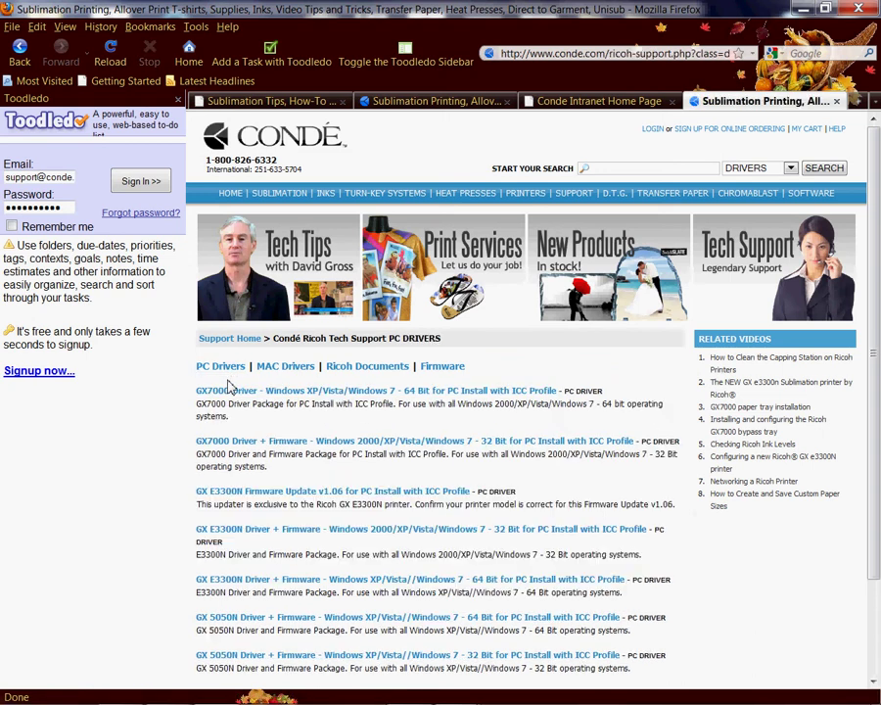
{"action": "left_click", "coordinate": [22, 689]}
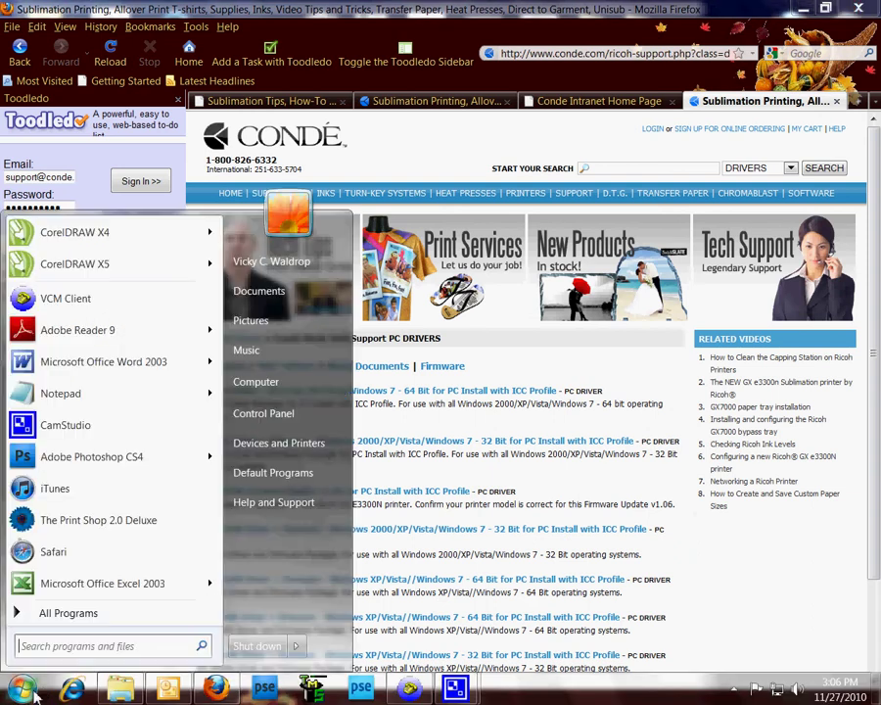
{"action": "right_click", "coordinate": [277, 392]}
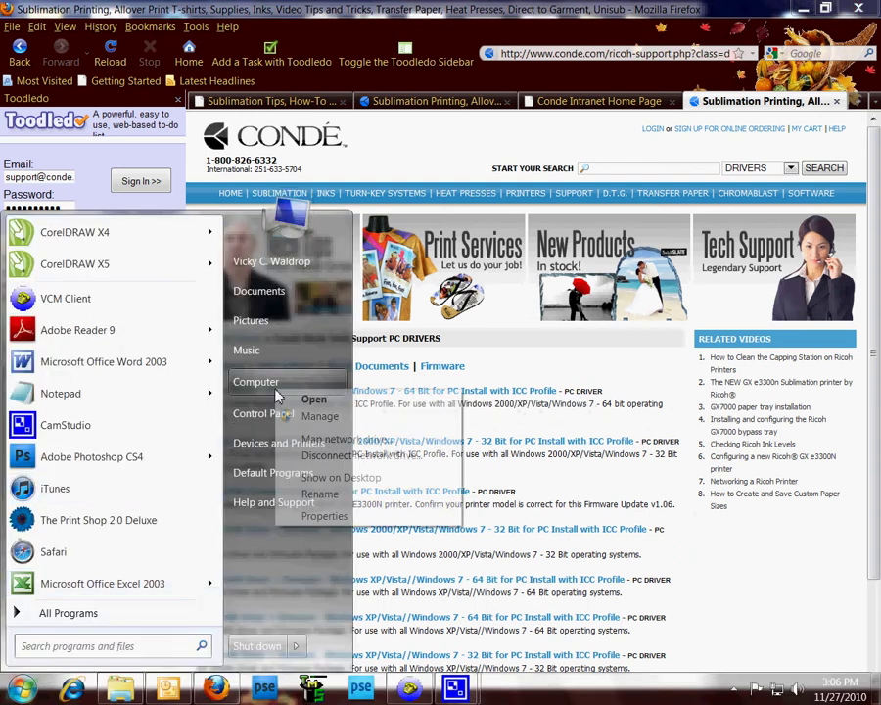
{"action": "left_click", "coordinate": [314, 517]}
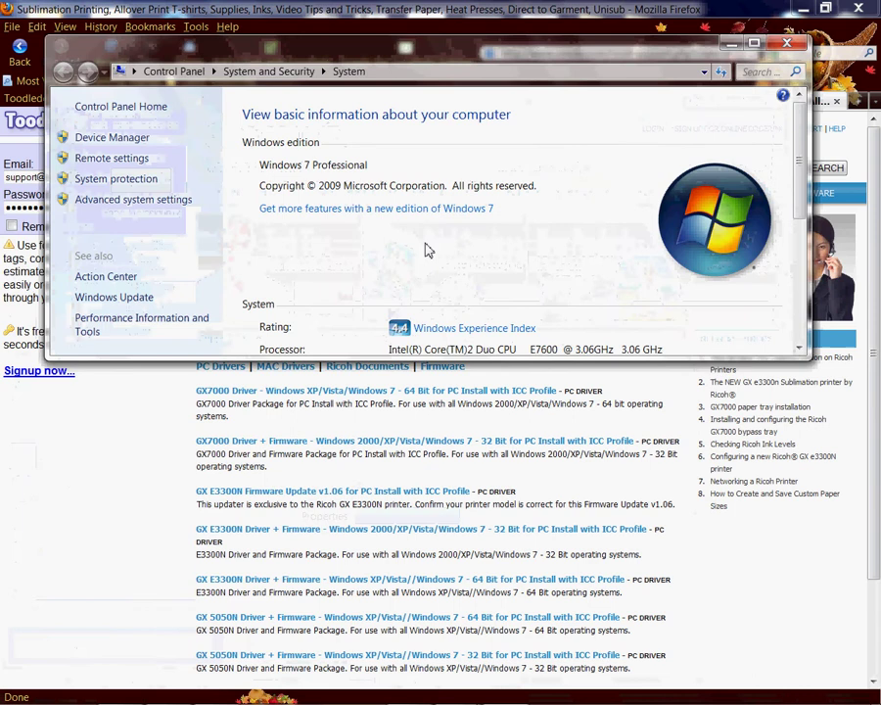
{"action": "double_click", "coordinate": [532, 39]}
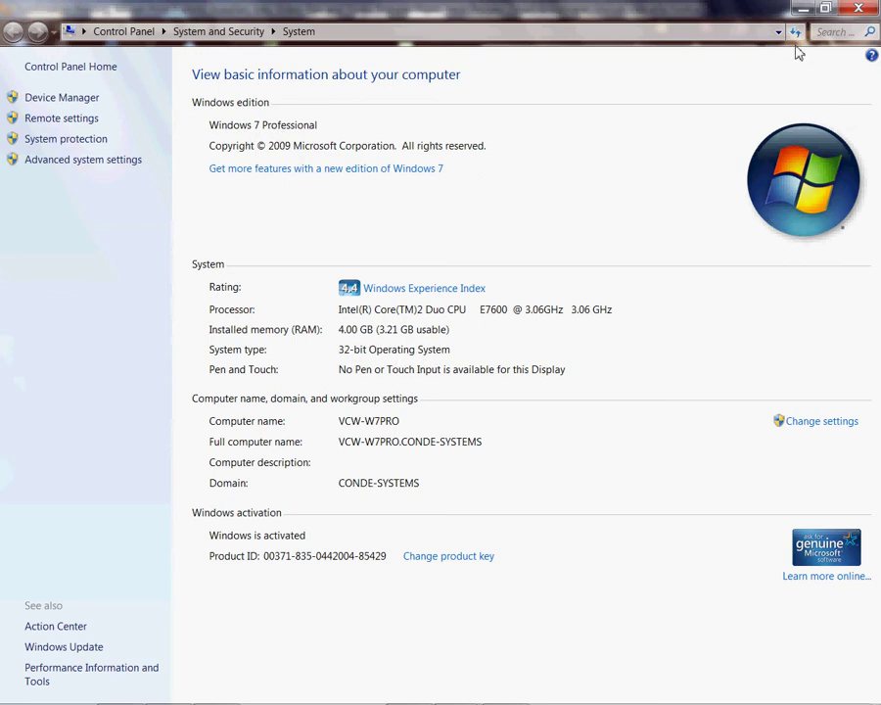
Step: Save the GX E3300N 32-bit Windows driver package download to disk
{"action": "left_click", "coordinate": [865, 19]}
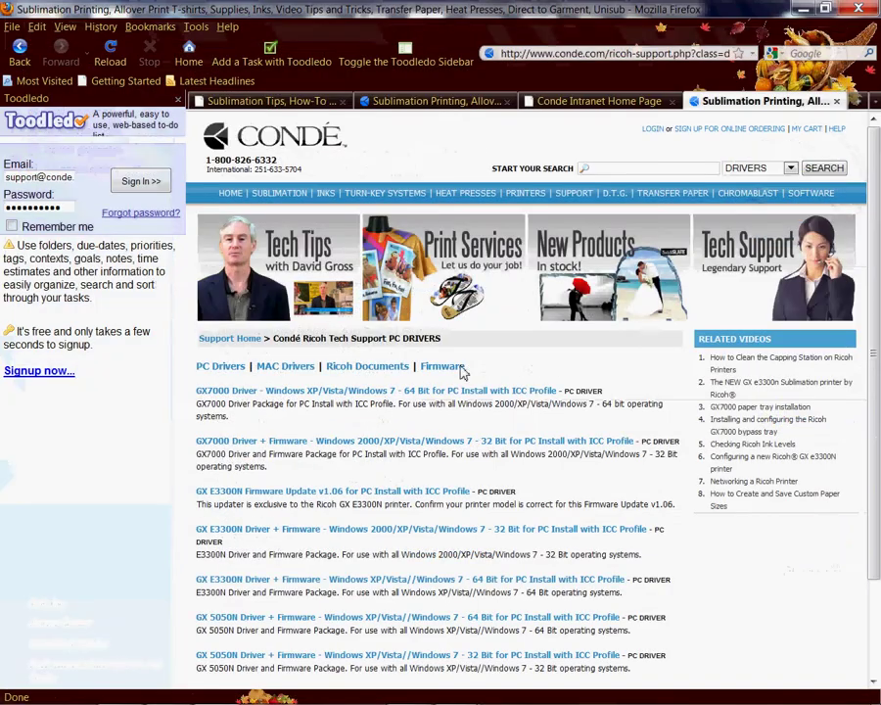
{"action": "scroll", "coordinate": [388, 504], "scroll_direction": "down", "scroll_amount": 2}
{"action": "scroll", "coordinate": [389, 504], "scroll_direction": "down", "scroll_amount": 2}
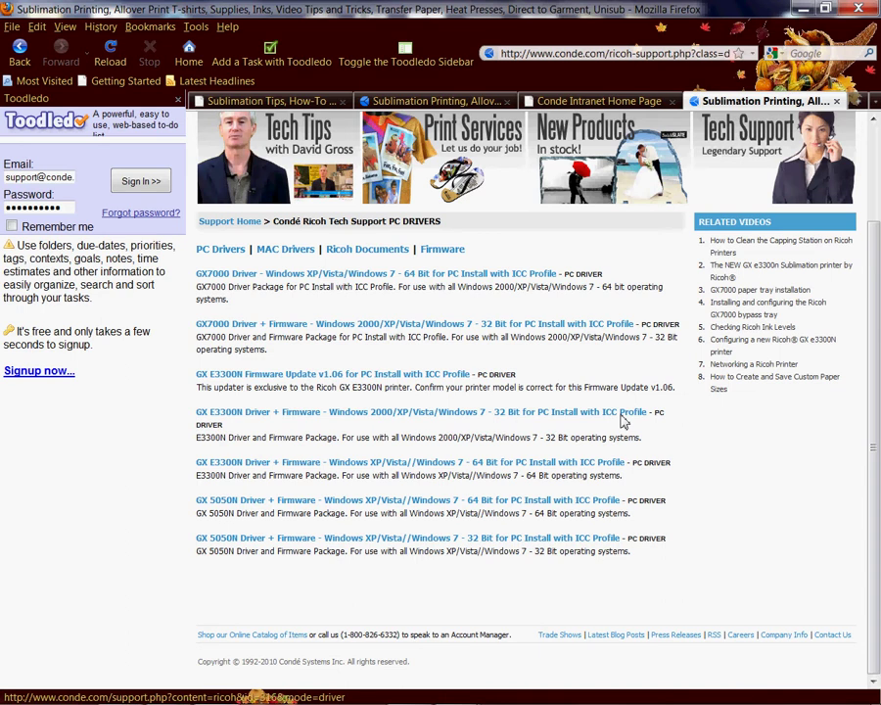
{"action": "left_click", "coordinate": [439, 419]}
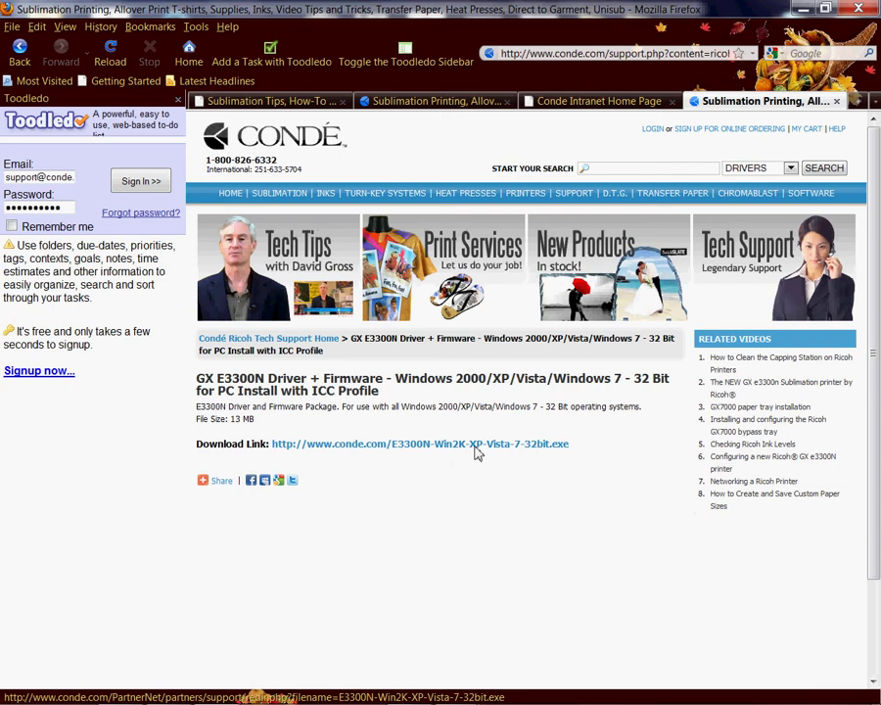
{"action": "left_click", "coordinate": [472, 450]}
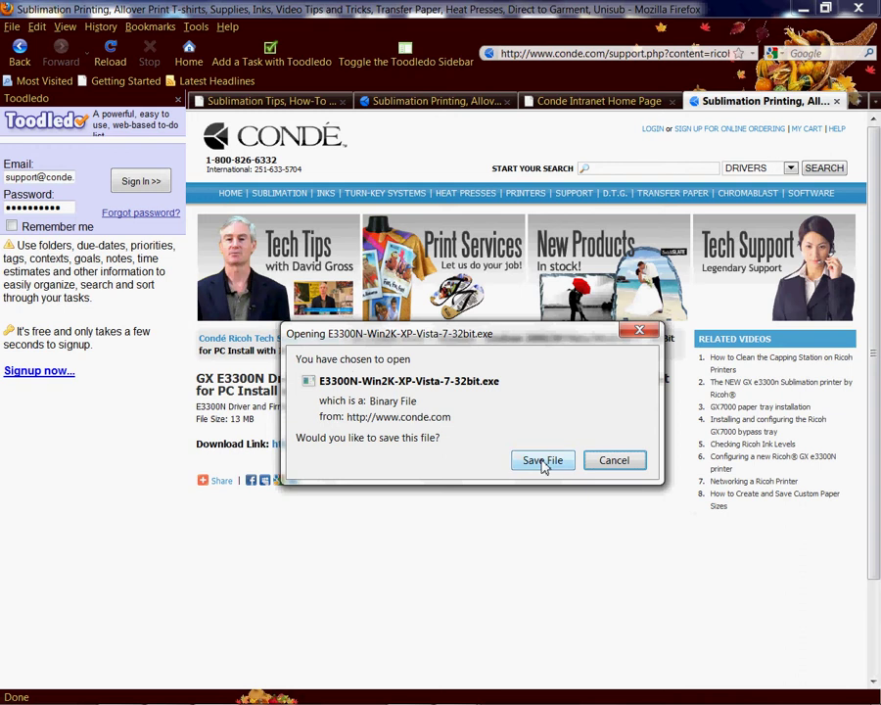
{"action": "left_click", "coordinate": [543, 461]}
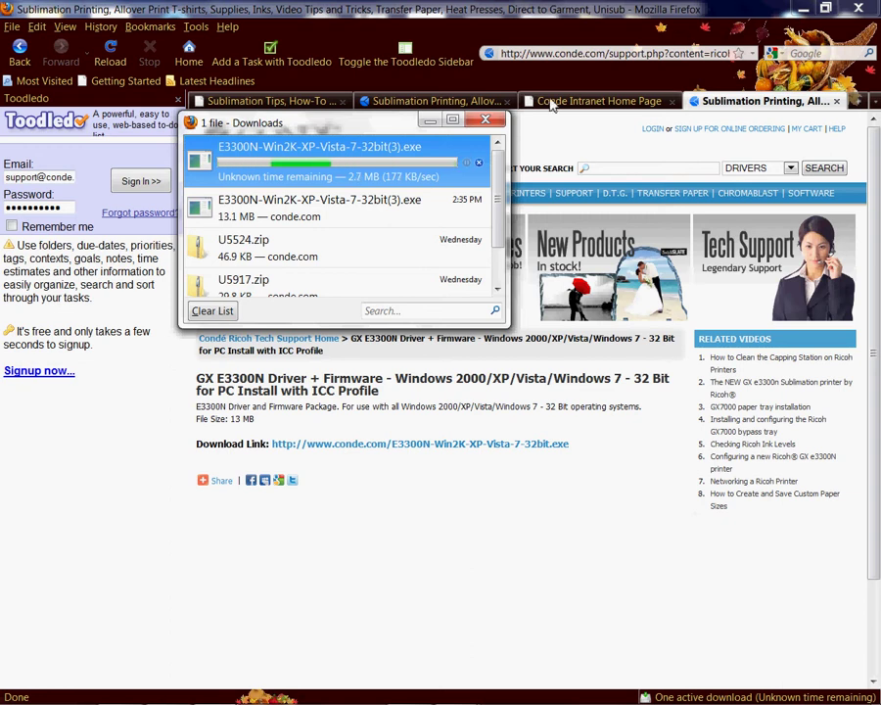
{"action": "left_click", "coordinate": [430, 120]}
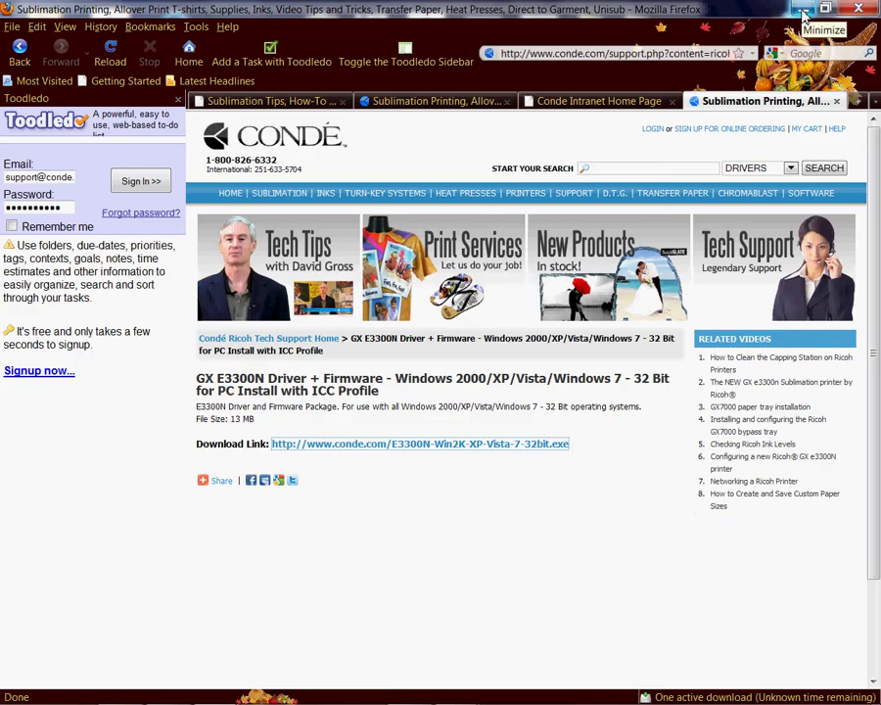
Step: Minimize Firefox and open the Ricoh Sublijet folder from the desktop
{"action": "left_click", "coordinate": [801, 12]}
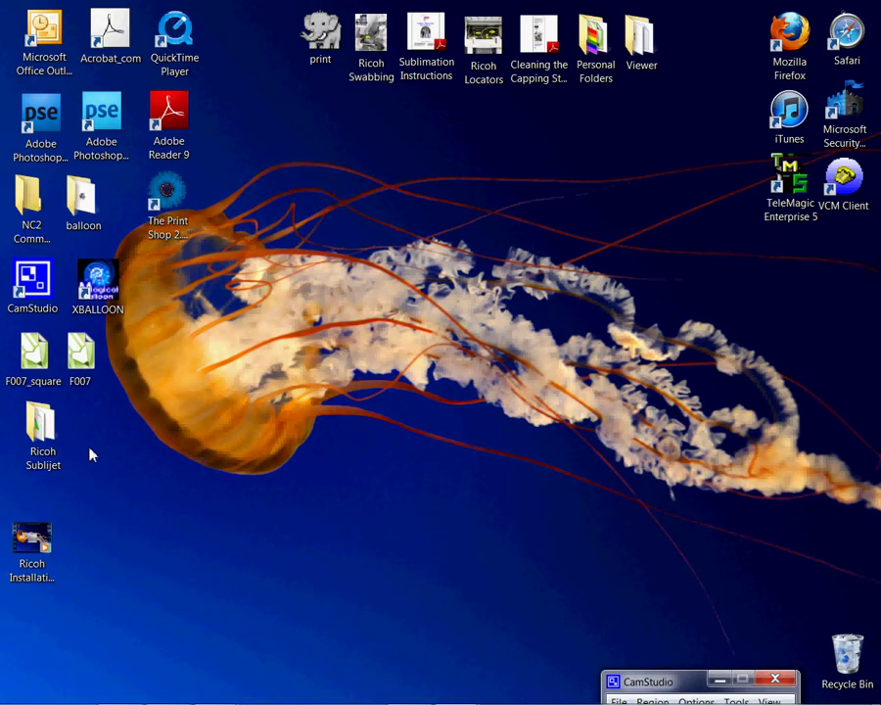
{"action": "left_click", "coordinate": [49, 435]}
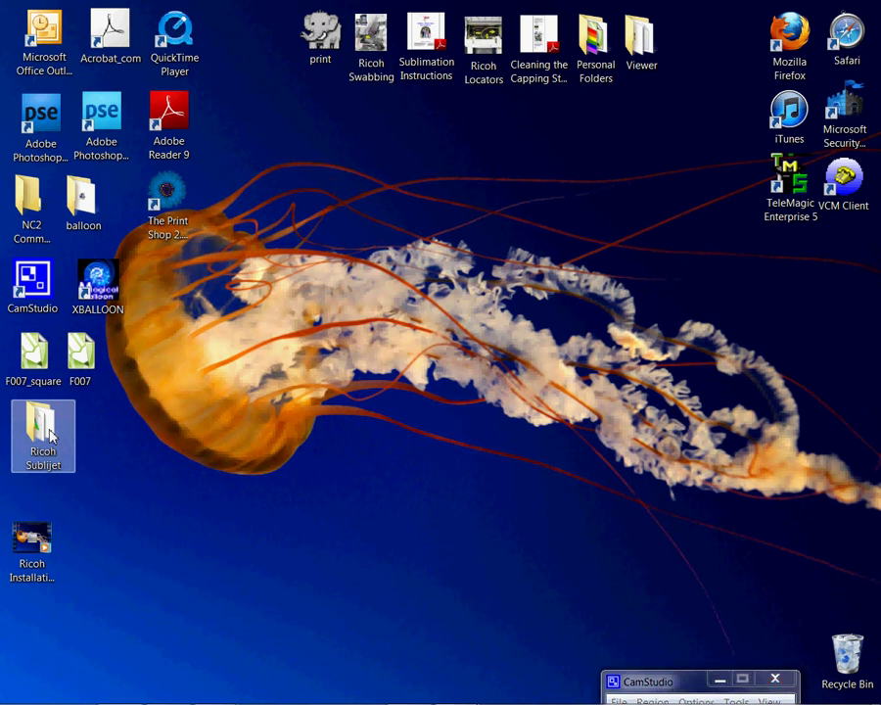
{"action": "double_click", "coordinate": [51, 435]}
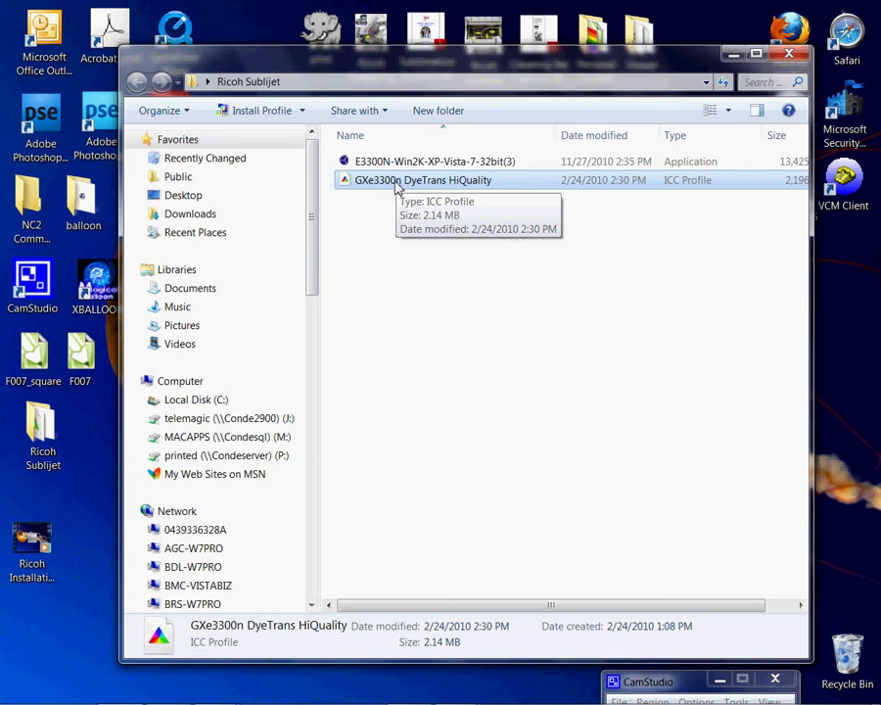
Step: Install the GXe3300n DyeTrans HiQuality profile and copy the profile file
{"action": "right_click", "coordinate": [398, 187]}
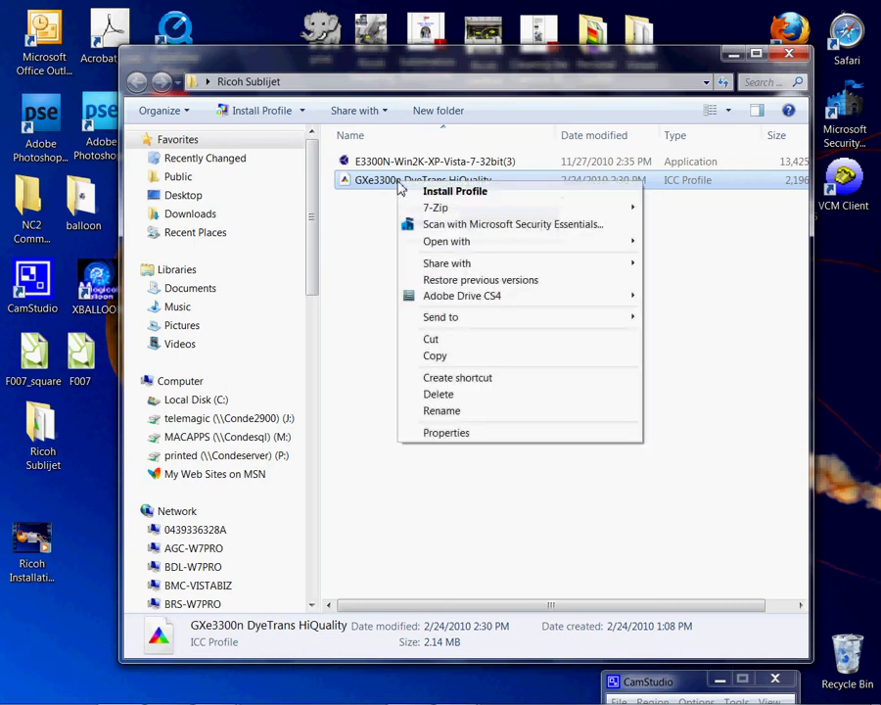
{"action": "left_click", "coordinate": [430, 193]}
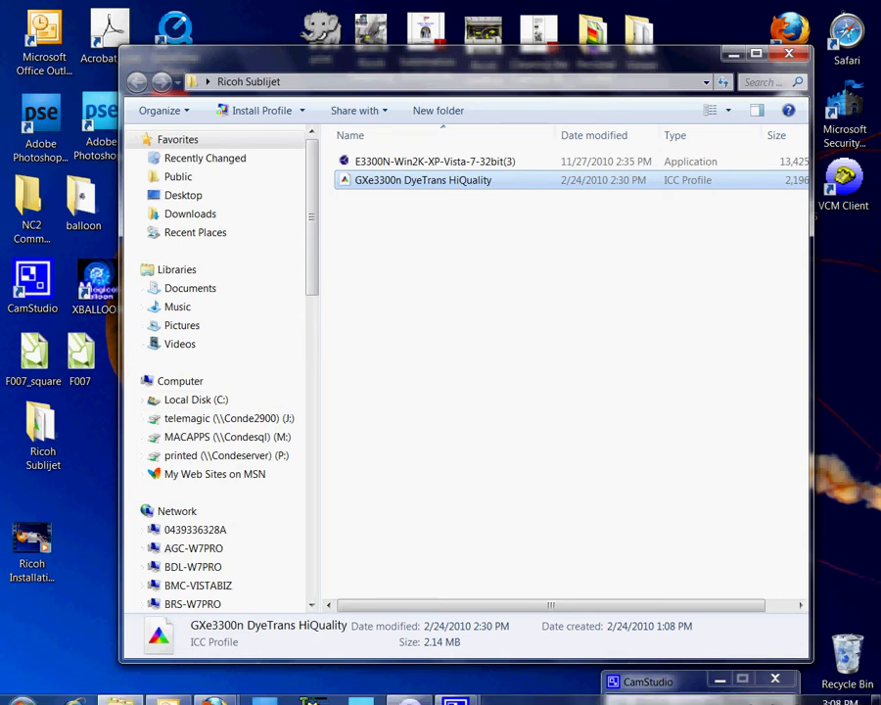
{"action": "right_click", "coordinate": [461, 186]}
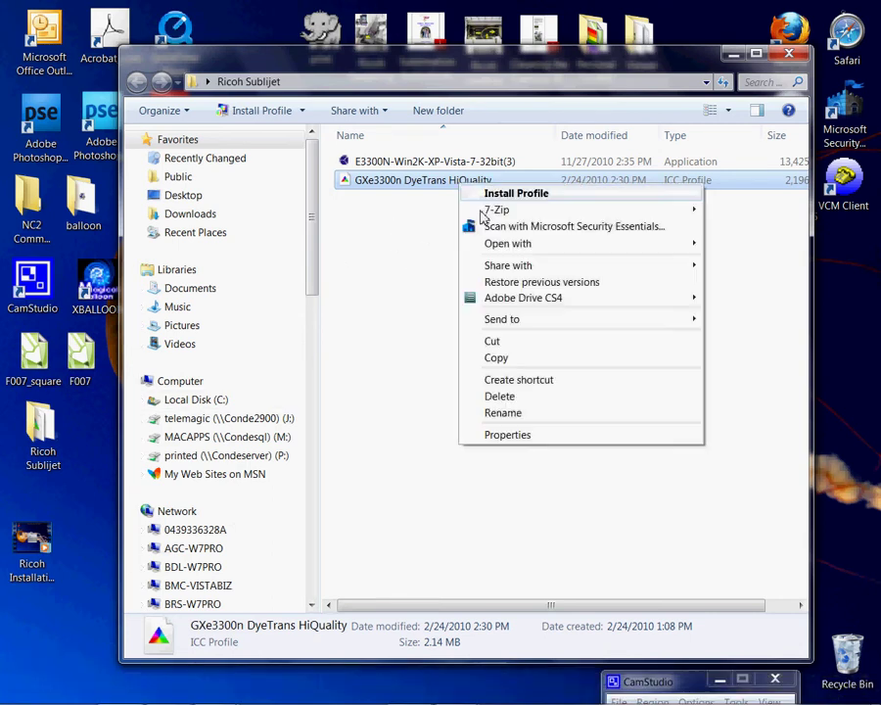
{"action": "left_click", "coordinate": [497, 364]}
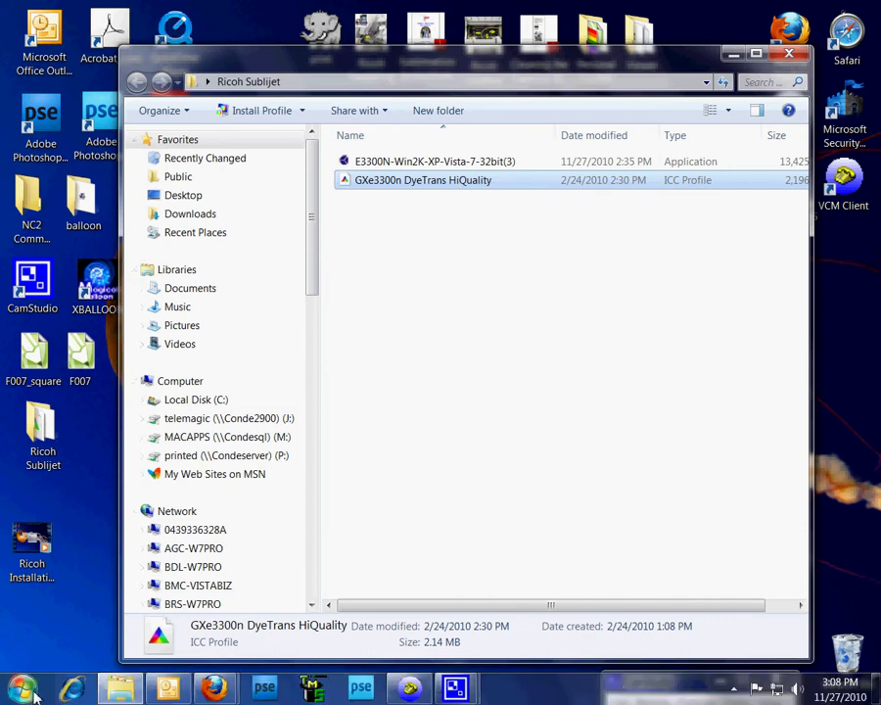
Step: Browse to C:\Windows\System32\spool\drivers\color
{"action": "left_click", "coordinate": [23, 688]}
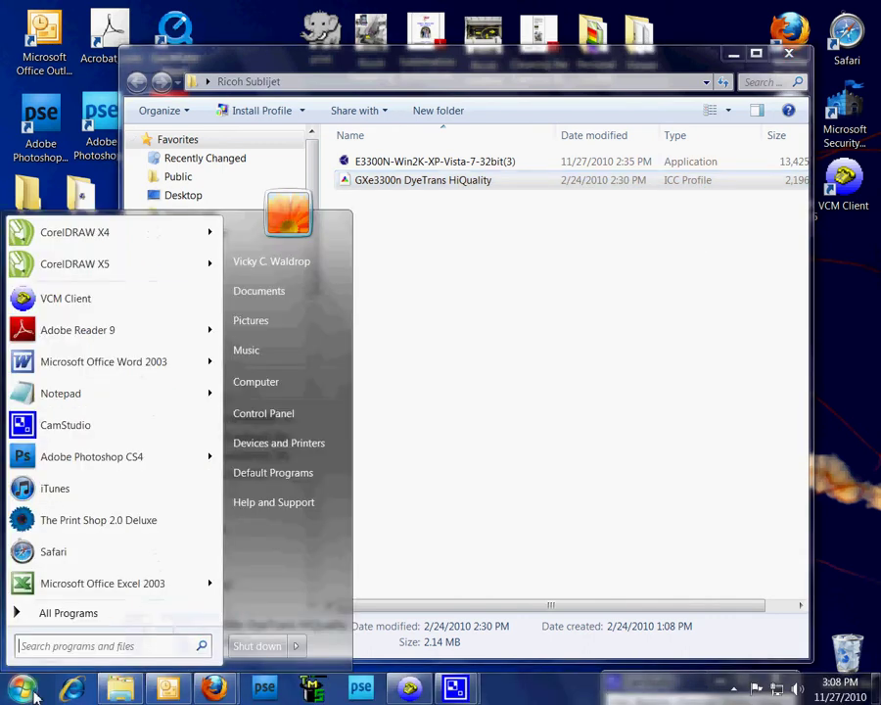
{"action": "left_click", "coordinate": [278, 383]}
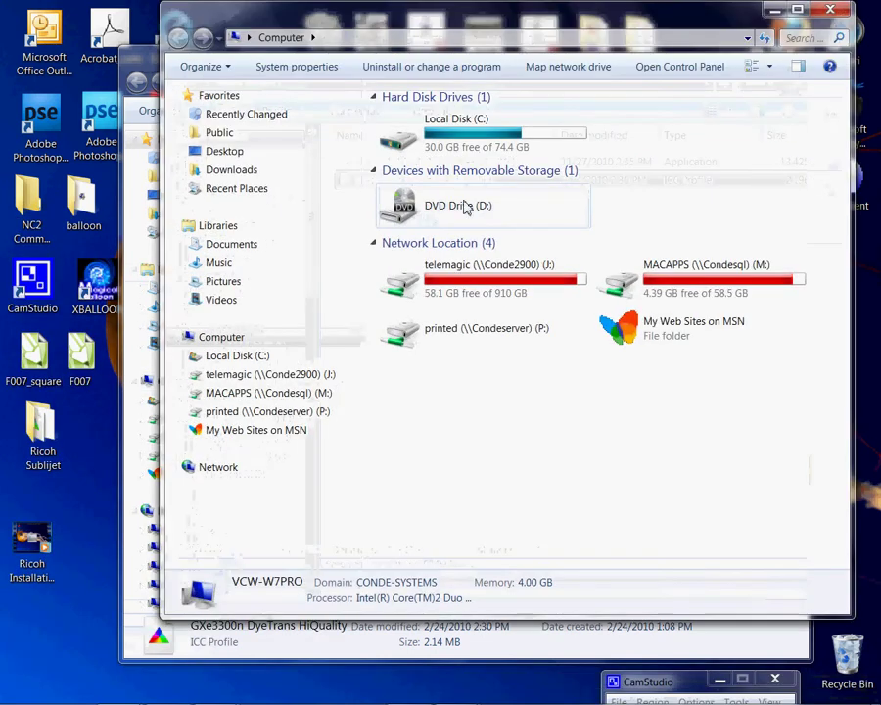
{"action": "double_click", "coordinate": [465, 142]}
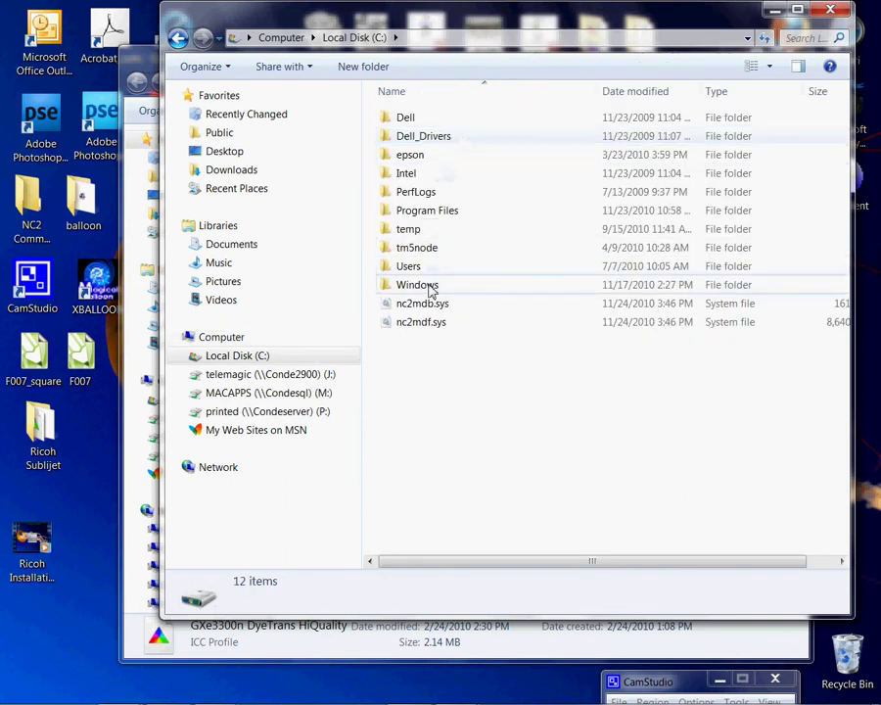
{"action": "double_click", "coordinate": [427, 292]}
{"action": "key", "text": "s"}
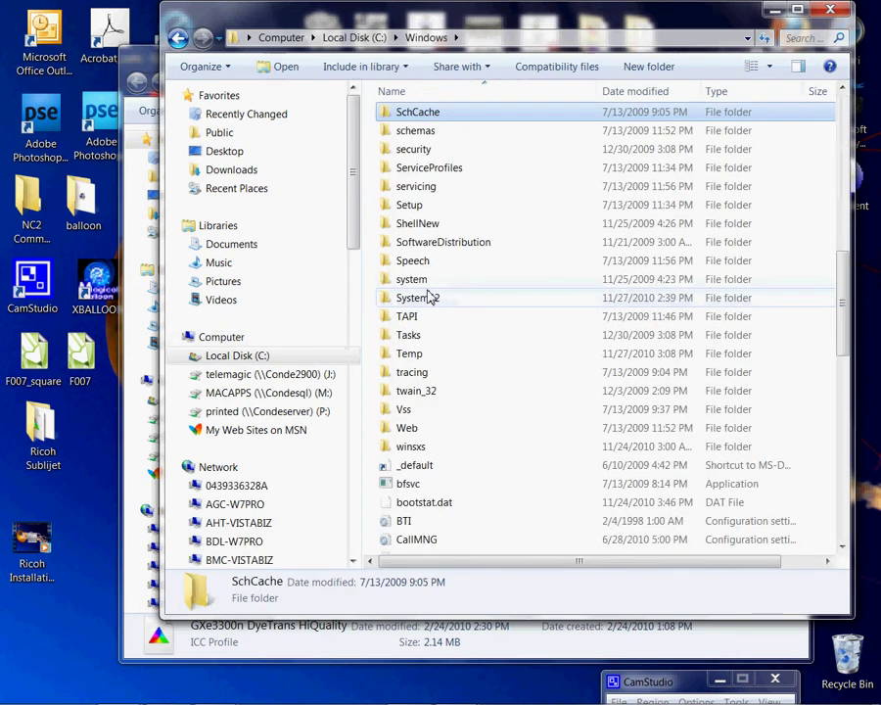
{"action": "double_click", "coordinate": [427, 298]}
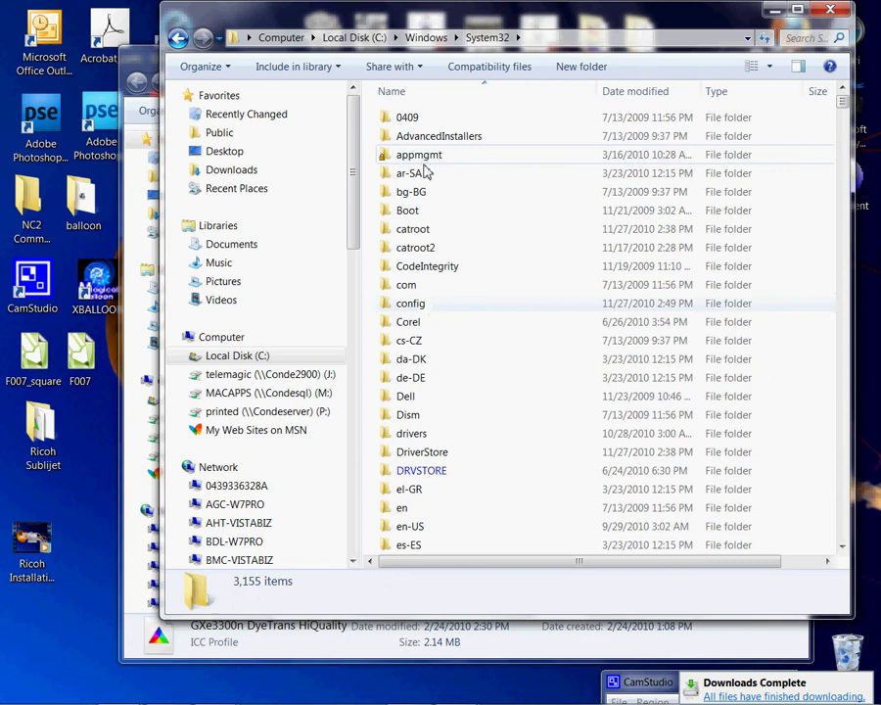
{"action": "key", "text": "s"}
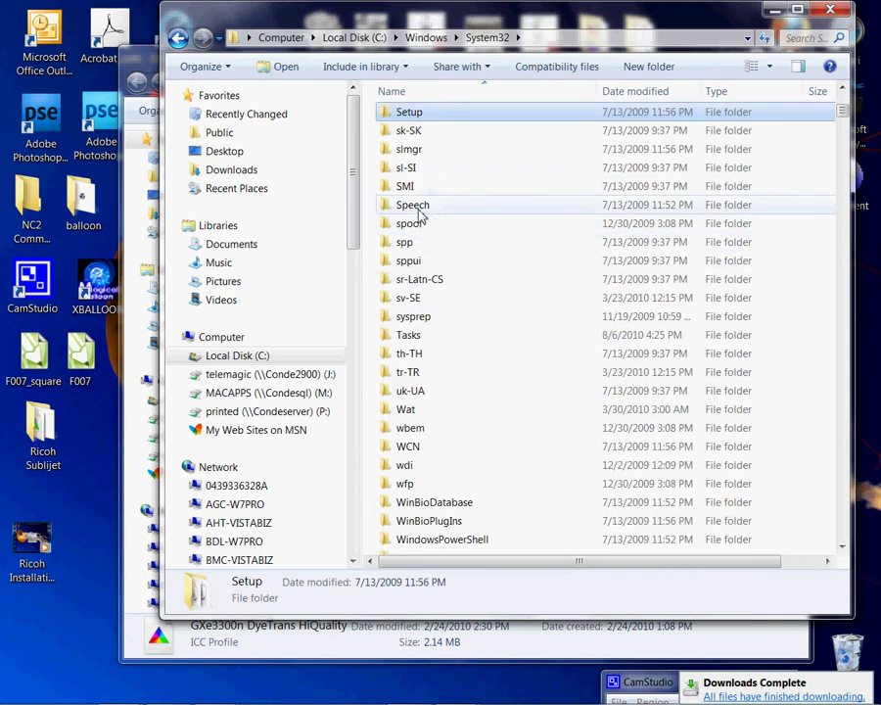
{"action": "double_click", "coordinate": [418, 228]}
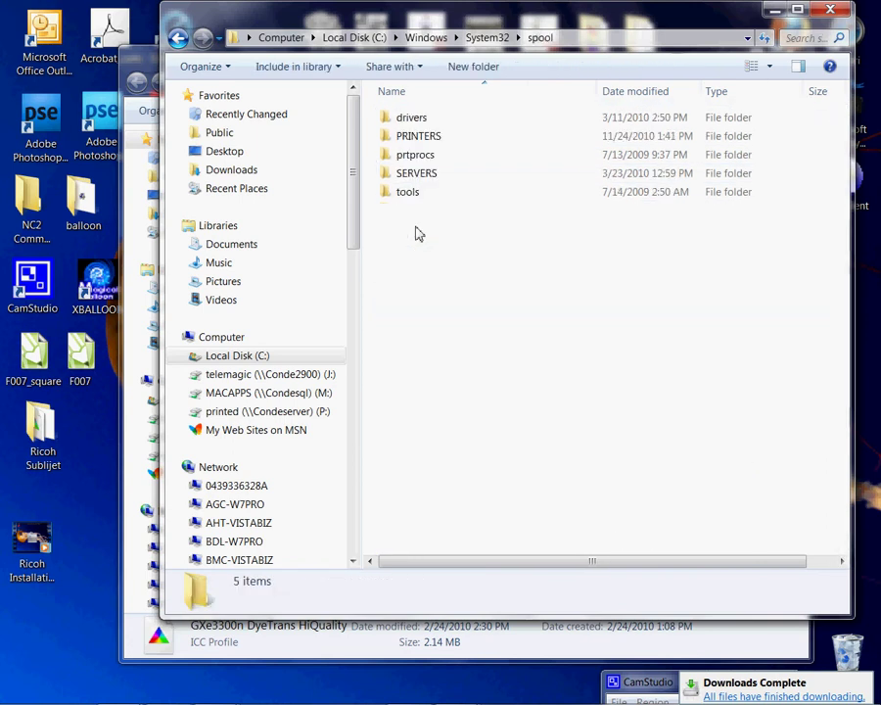
{"action": "double_click", "coordinate": [411, 120]}
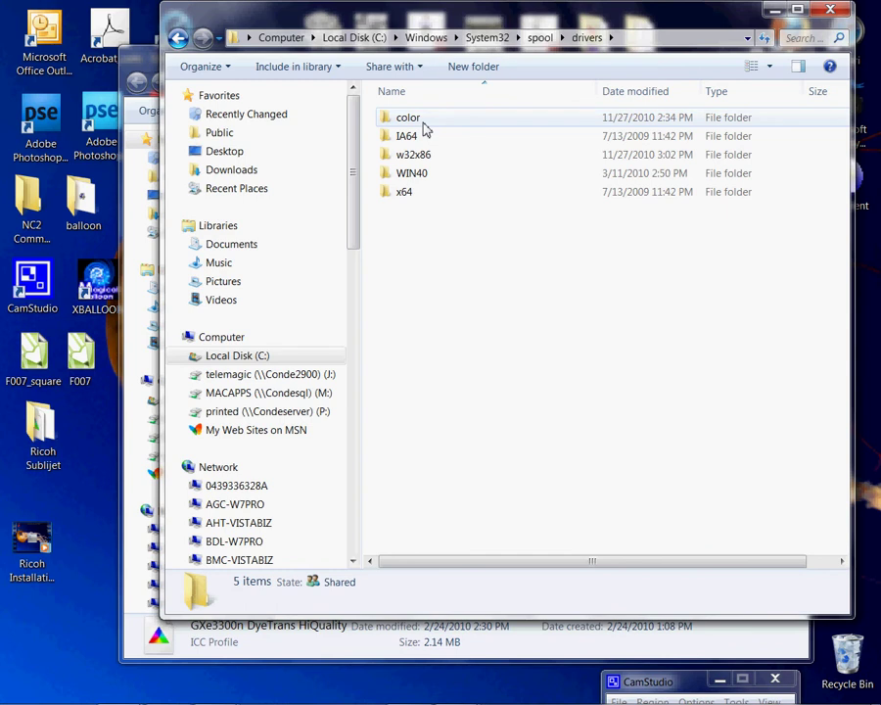
{"action": "double_click", "coordinate": [423, 125]}
Step: Paste the profile into the color folder, keeping the already existing copy
{"action": "right_click", "coordinate": [506, 287]}
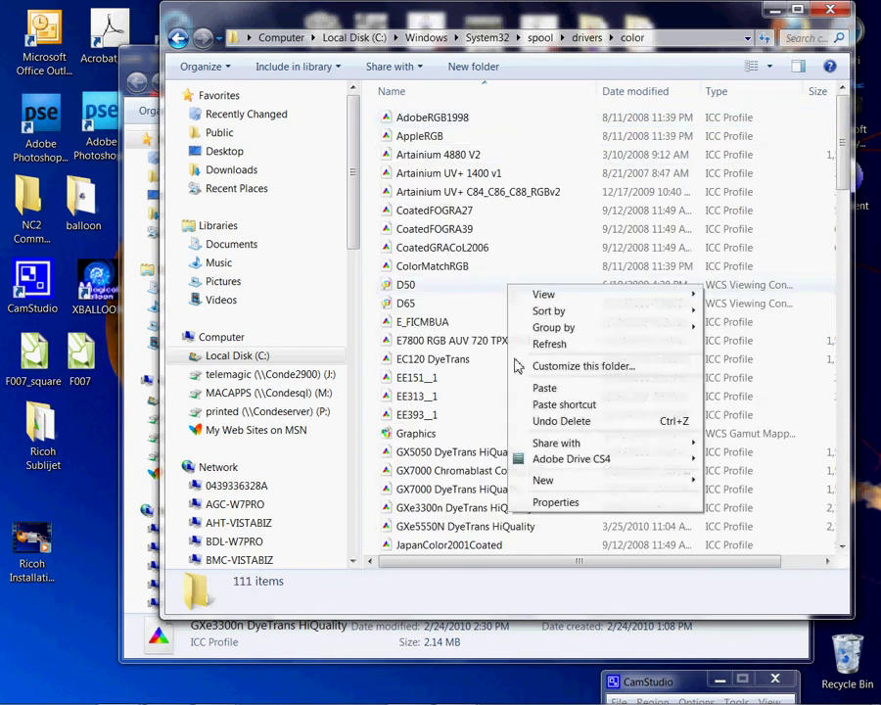
{"action": "left_click", "coordinate": [548, 389]}
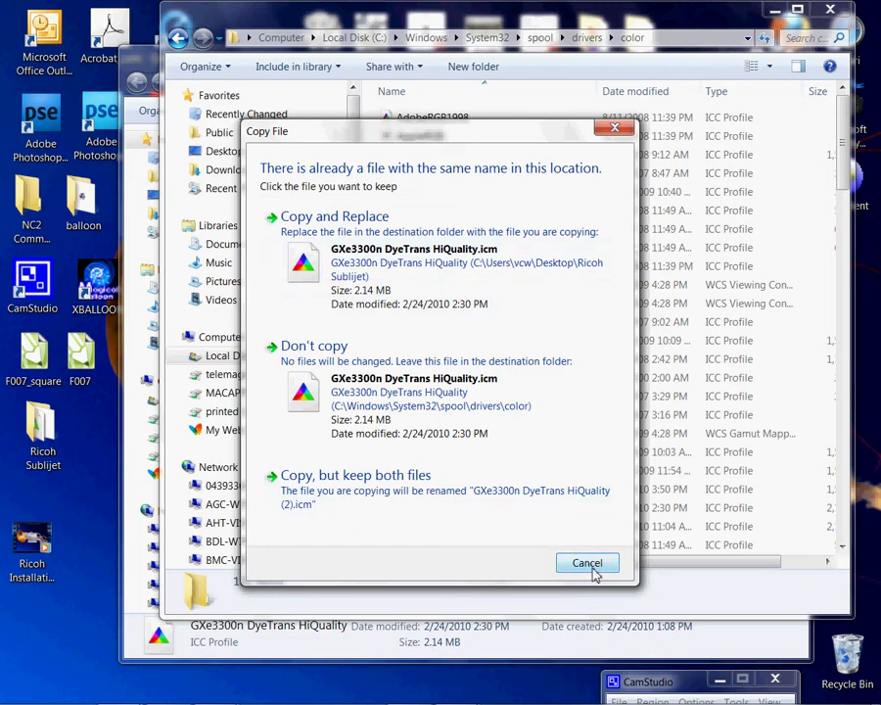
{"action": "left_click", "coordinate": [587, 564]}
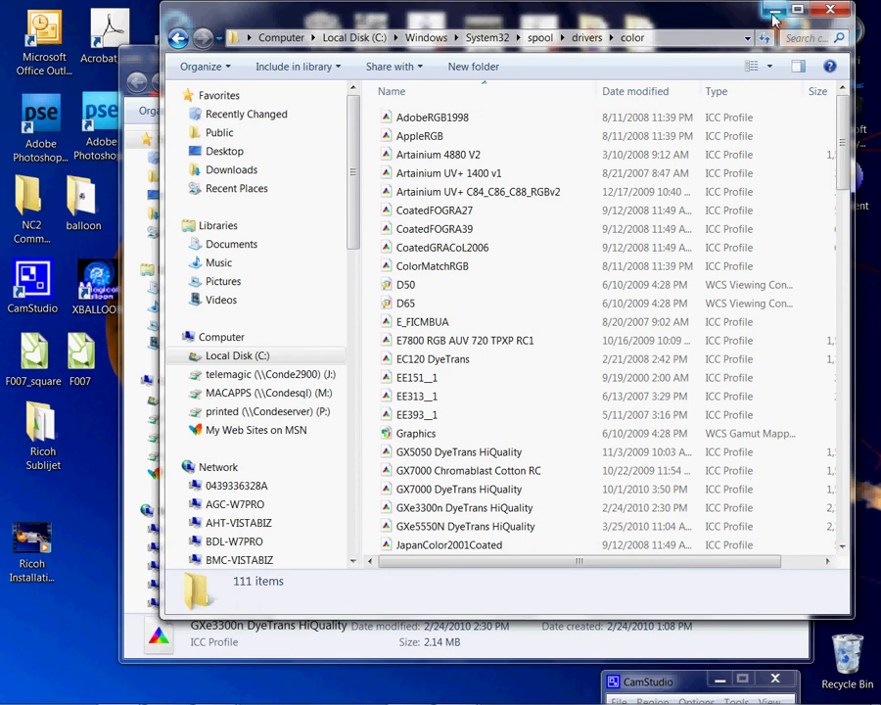
Step: Run the E3300N driver installer, accept the license and choose the USB cable connection
{"action": "left_click", "coordinate": [773, 16]}
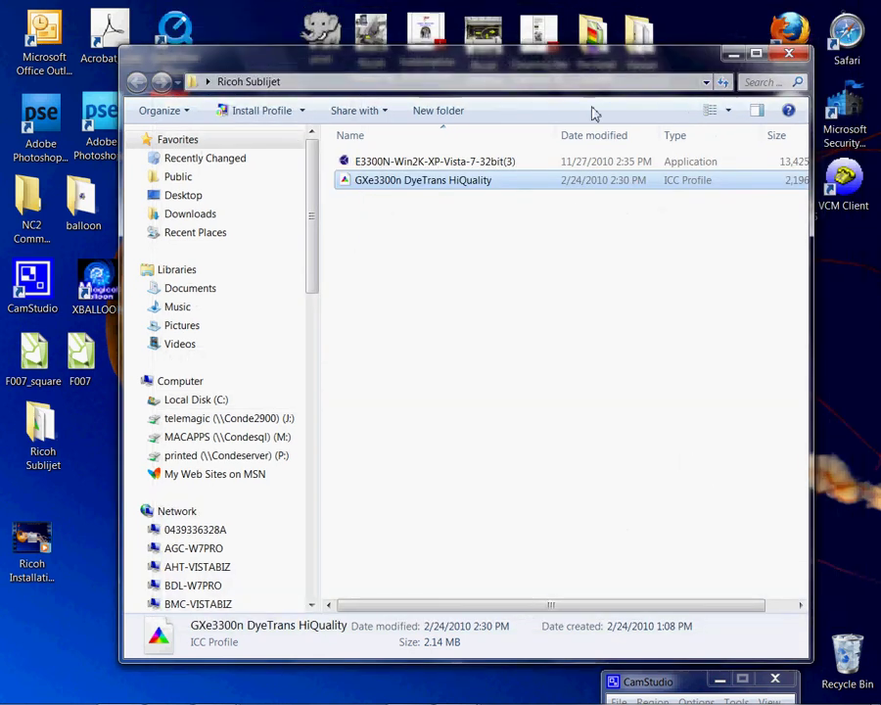
{"action": "mouse_move", "coordinate": [486, 168]}
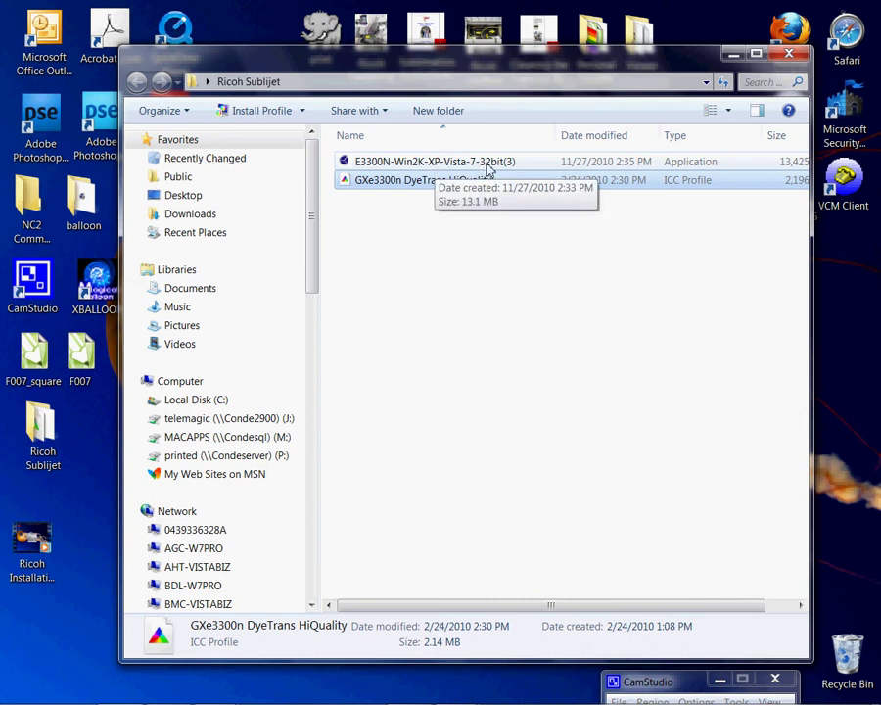
{"action": "double_click", "coordinate": [486, 164]}
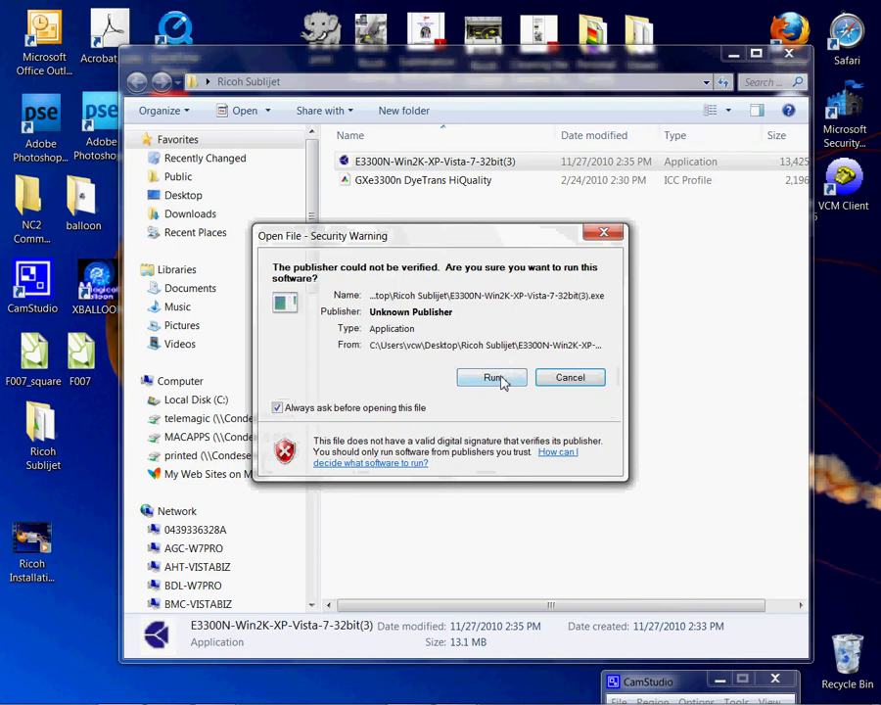
{"action": "left_click", "coordinate": [502, 381]}
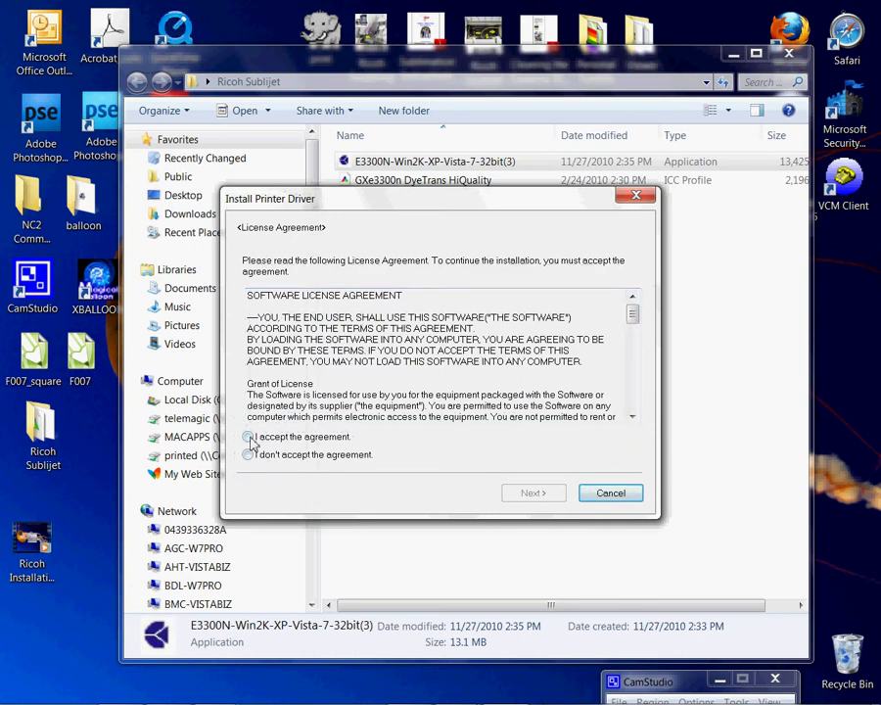
{"action": "left_click", "coordinate": [249, 437]}
{"action": "left_click", "coordinate": [543, 494]}
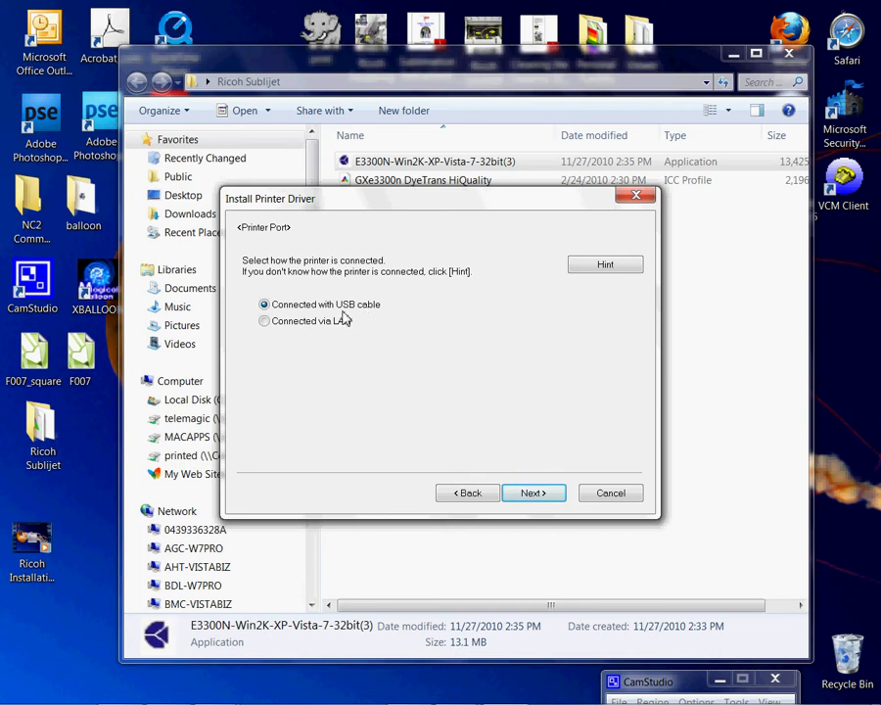
{"action": "left_click", "coordinate": [529, 492]}
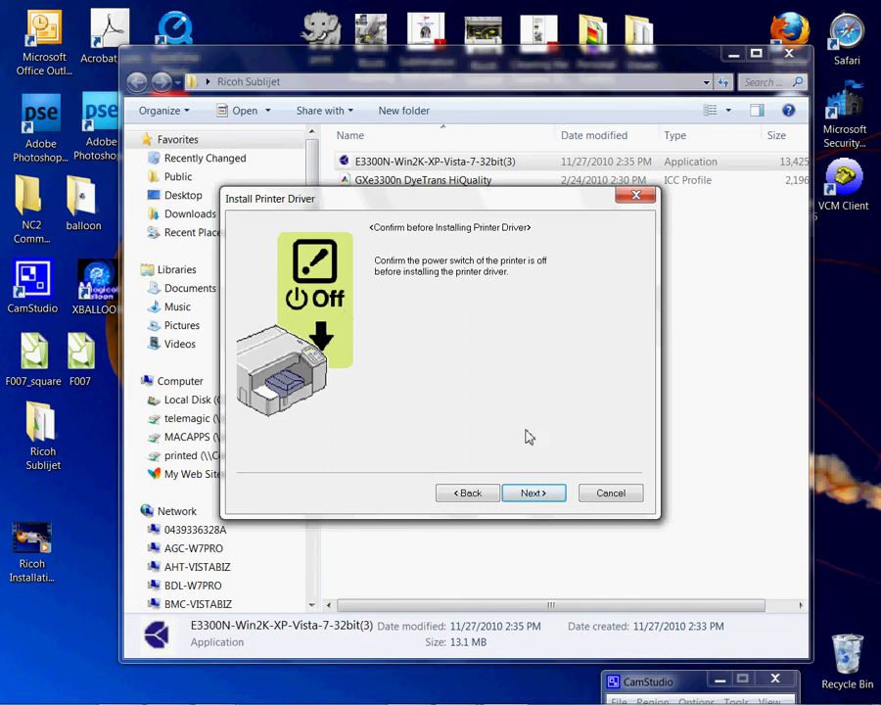
Step: Confirm the printer is powered off and let the driver installation complete
{"action": "left_click", "coordinate": [533, 492]}
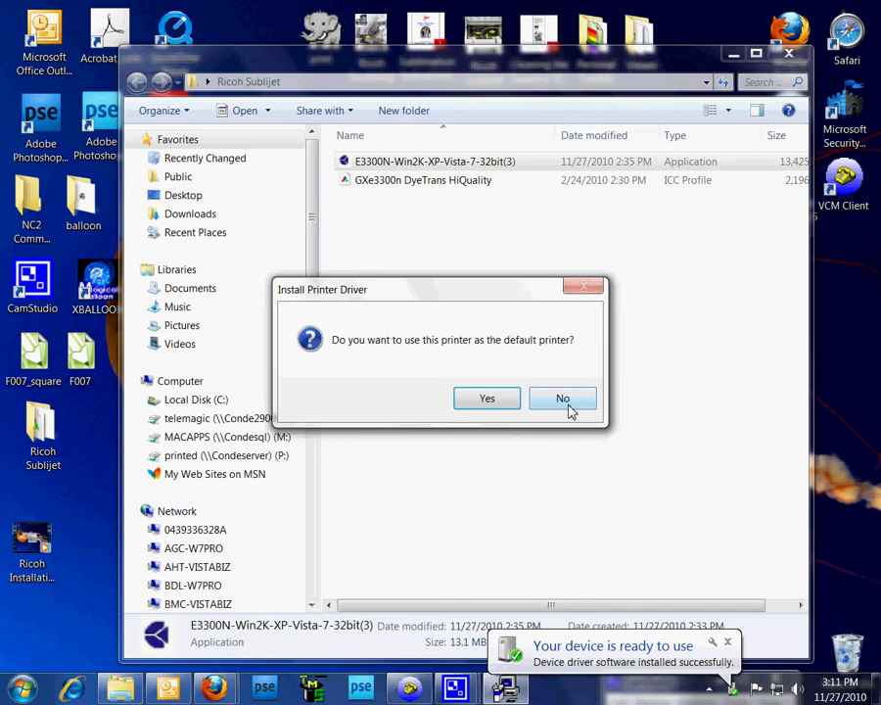
Step: Finish the install without making it default printer, then close the Ricoh Sublijet folder
{"action": "left_click", "coordinate": [567, 404]}
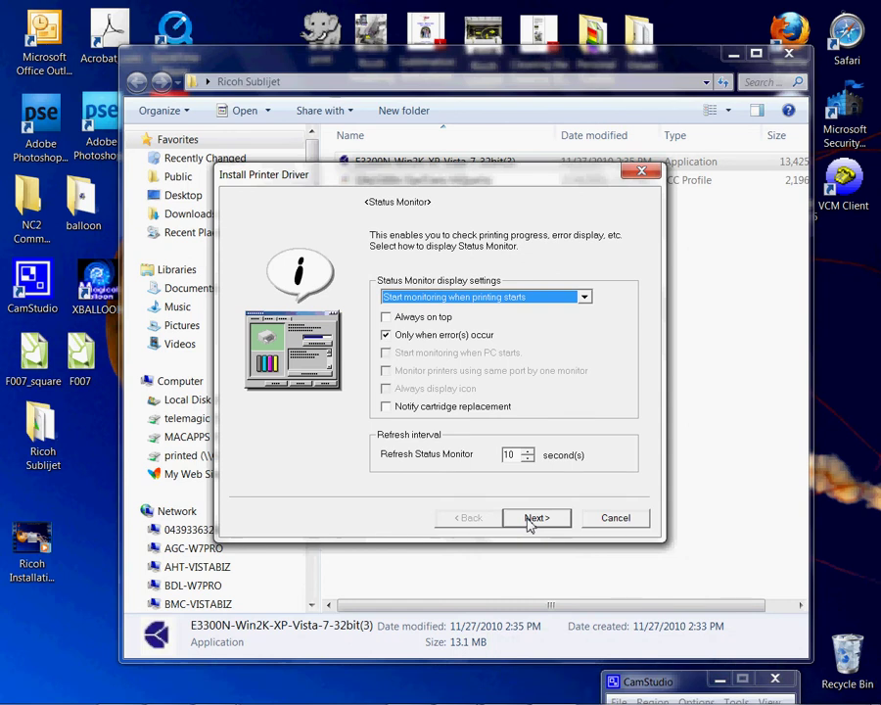
{"action": "left_click", "coordinate": [530, 521]}
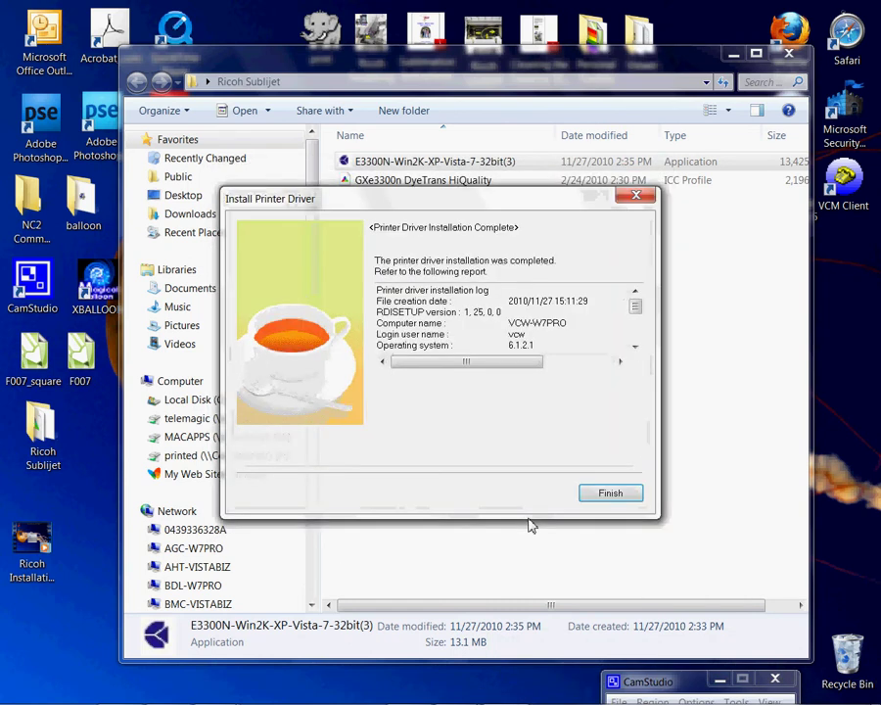
{"action": "left_click", "coordinate": [622, 491]}
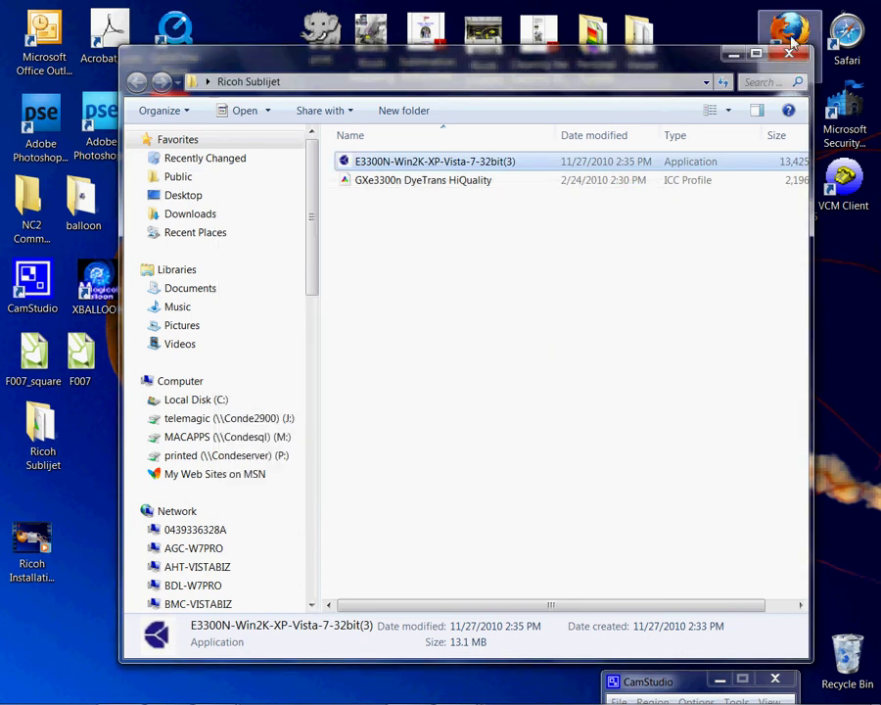
{"action": "left_click", "coordinate": [791, 53]}
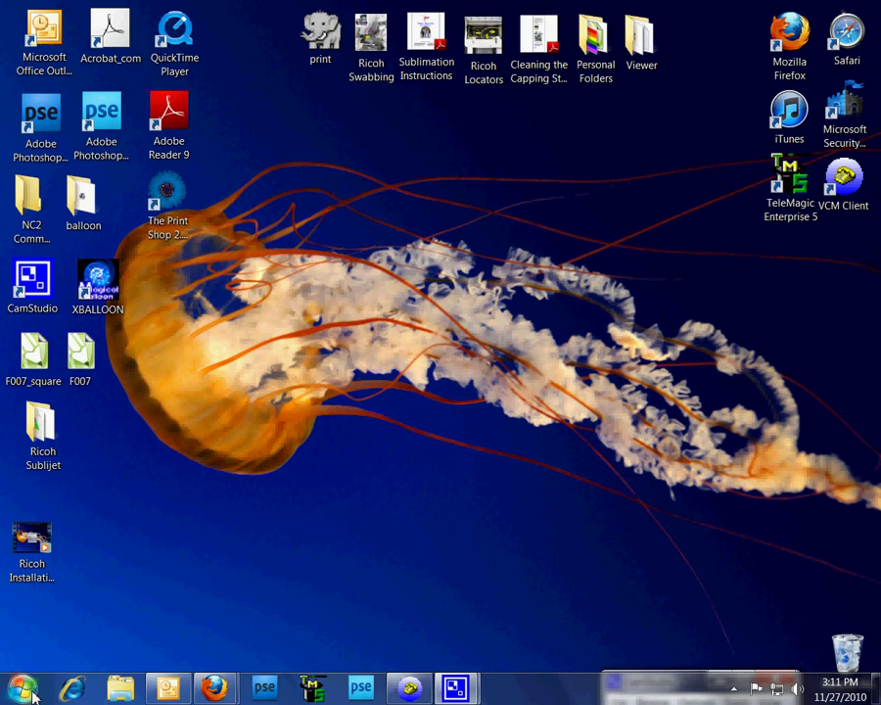
Step: Open the GelSprinter GX e3300N Printer properties via Start > Devices and Printers
{"action": "left_click", "coordinate": [24, 689]}
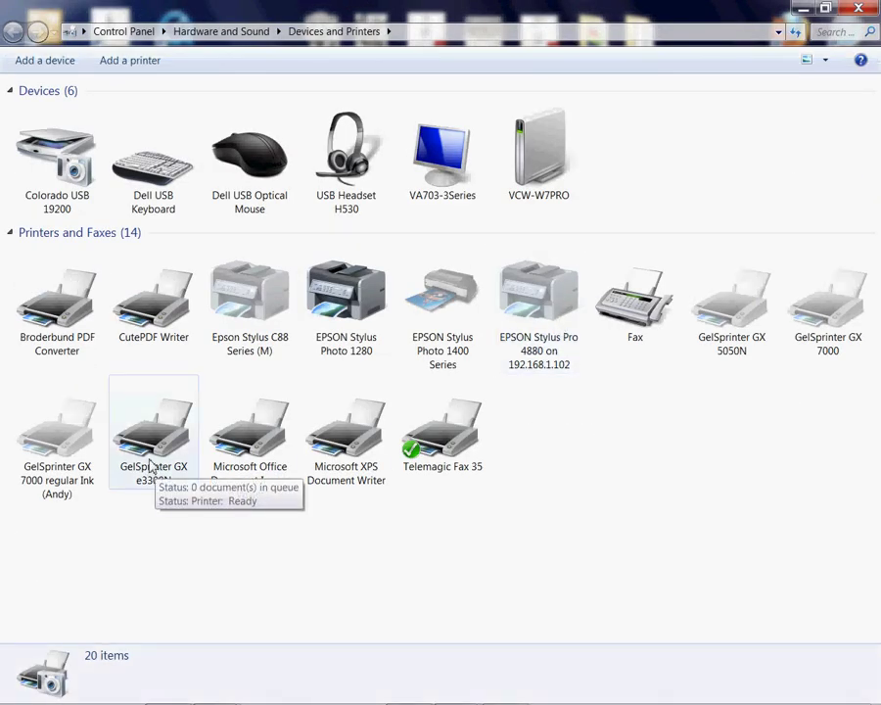
{"action": "left_click", "coordinate": [152, 467]}
{"action": "right_click", "coordinate": [151, 461]}
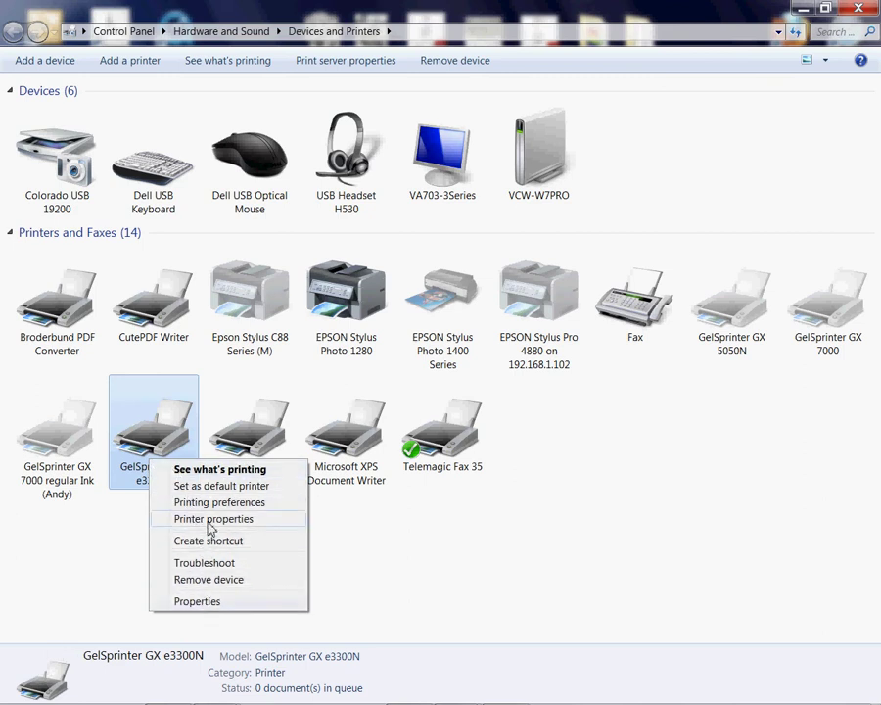
{"action": "left_click", "coordinate": [209, 521]}
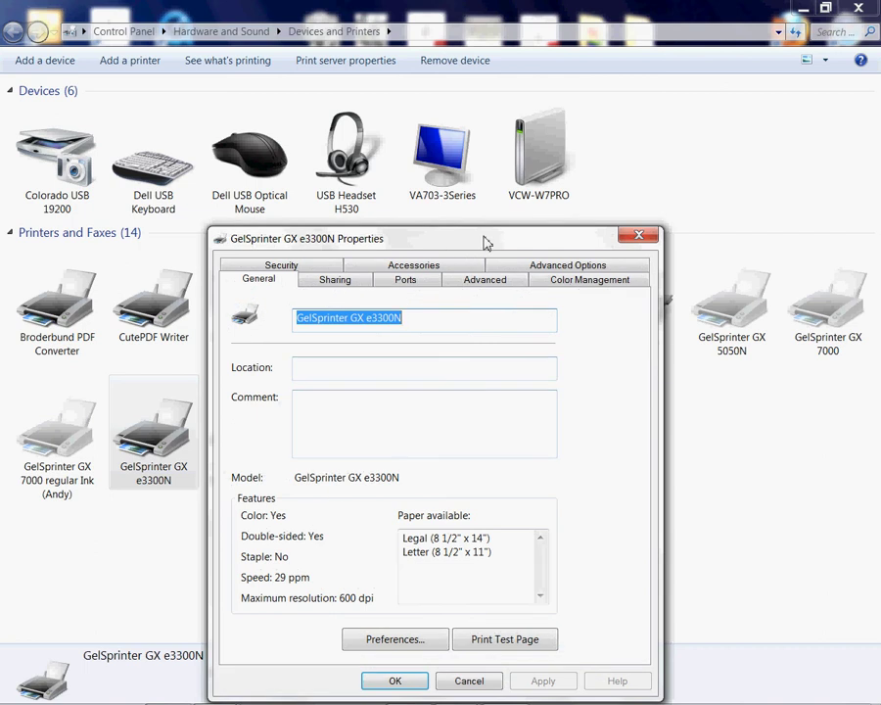
Step: Open Color Management and target the Printer: GelSprinter GX e3300N device with its own settings
{"action": "left_click", "coordinate": [579, 282]}
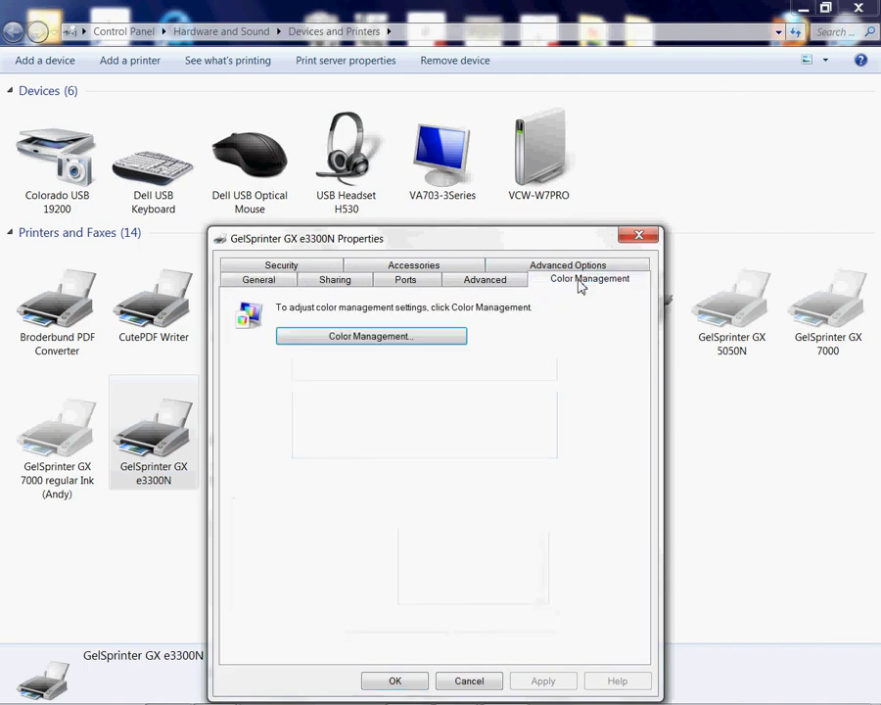
{"action": "left_click", "coordinate": [414, 338]}
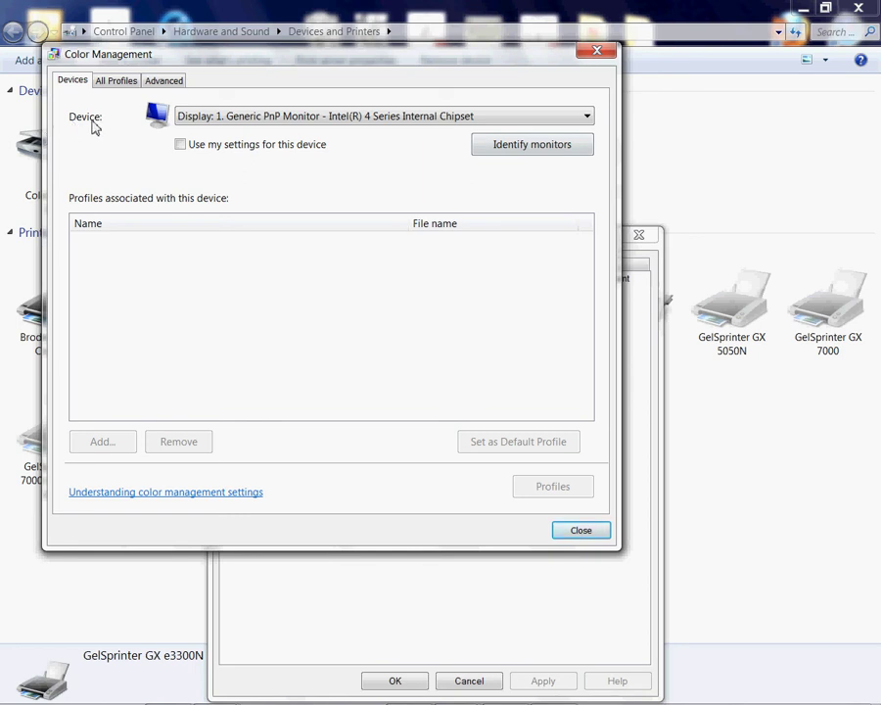
{"action": "left_click", "coordinate": [567, 116]}
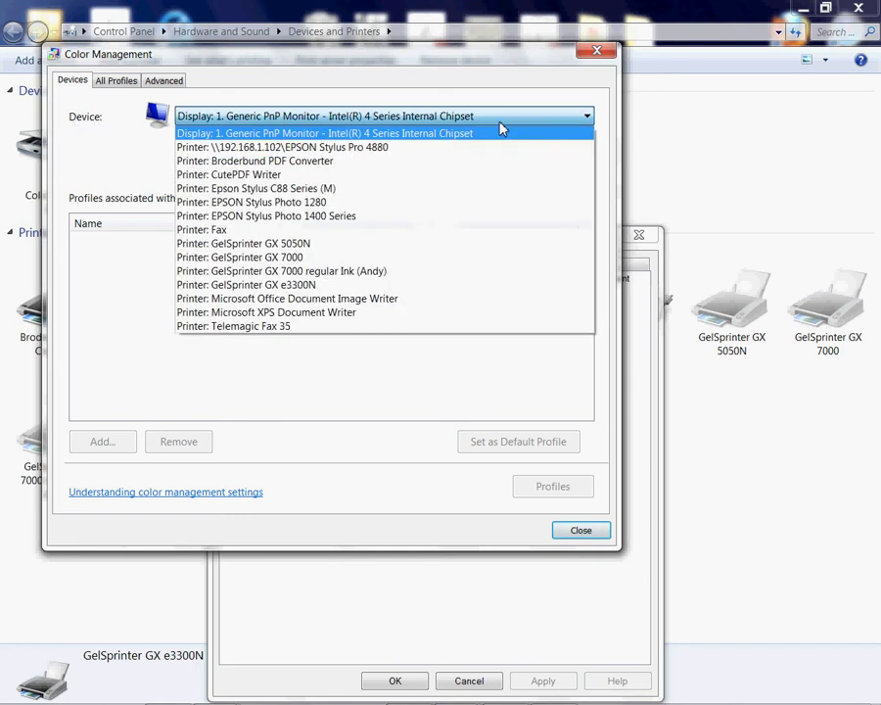
{"action": "left_click", "coordinate": [307, 285]}
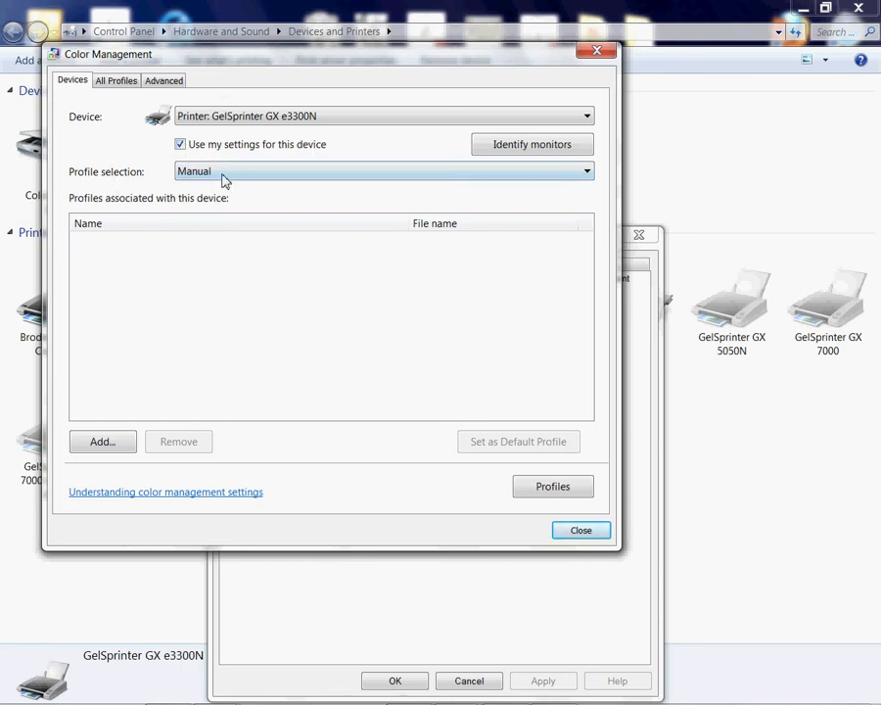
Step: Associate the GXe3300n DyeTrans HiQuality colour profile with the e3300N
{"action": "left_click", "coordinate": [128, 441]}
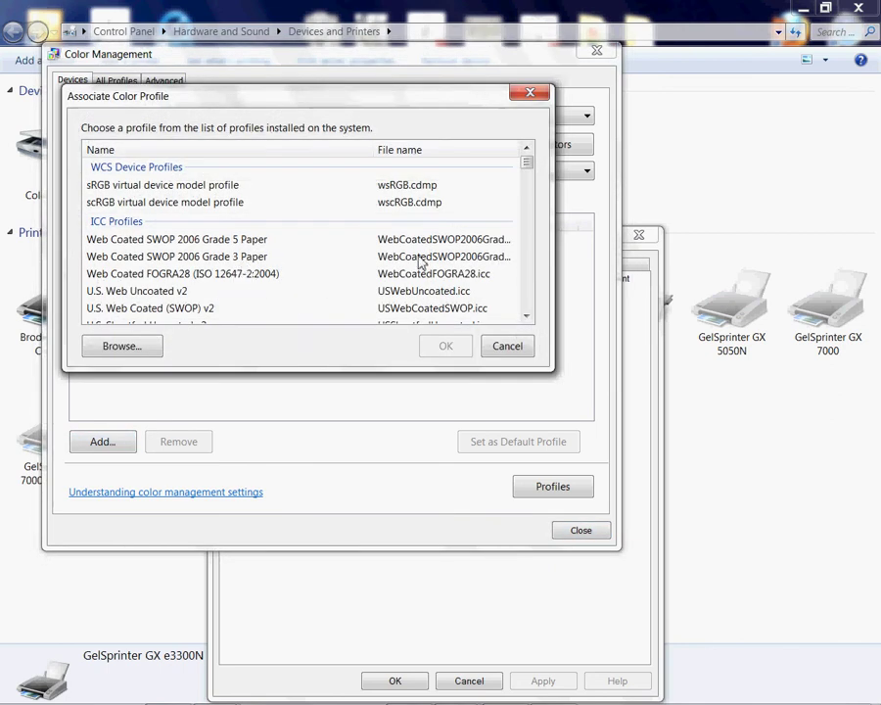
{"action": "left_click_drag", "start_coordinate": [526, 166], "coordinate": [517, 293]}
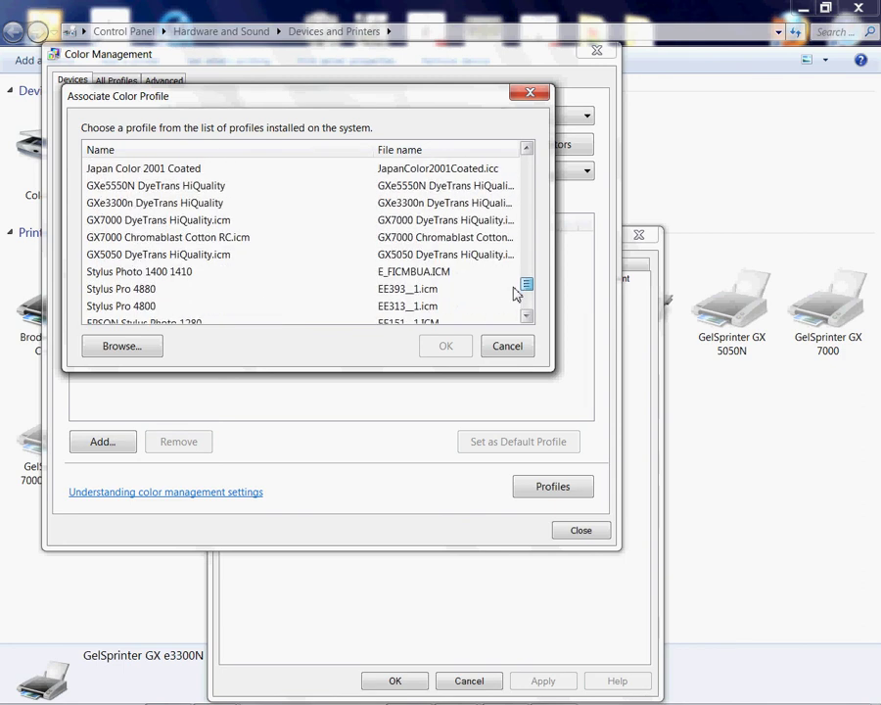
{"action": "left_click", "coordinate": [197, 206]}
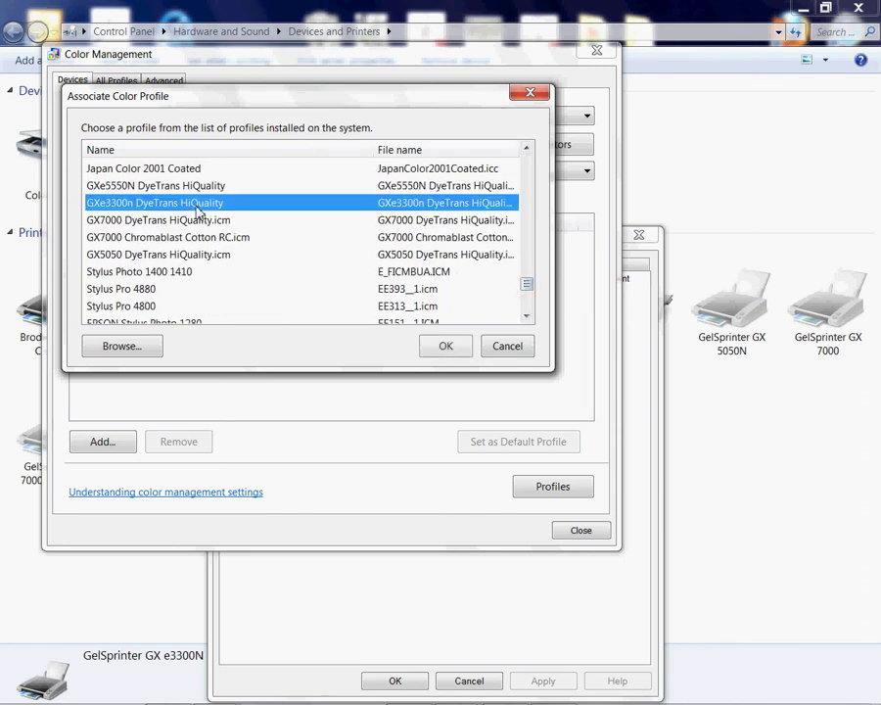
{"action": "left_click", "coordinate": [440, 350]}
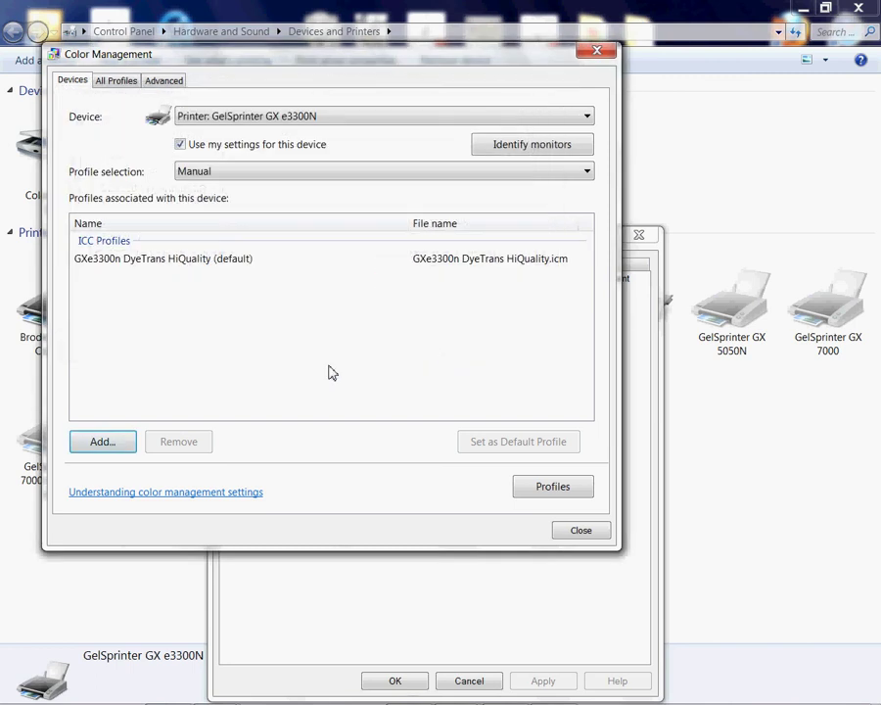
Step: Make GXe3300n DyeTrans HiQuality the default profile, leaving only printer Properties open
{"action": "left_click", "coordinate": [227, 262]}
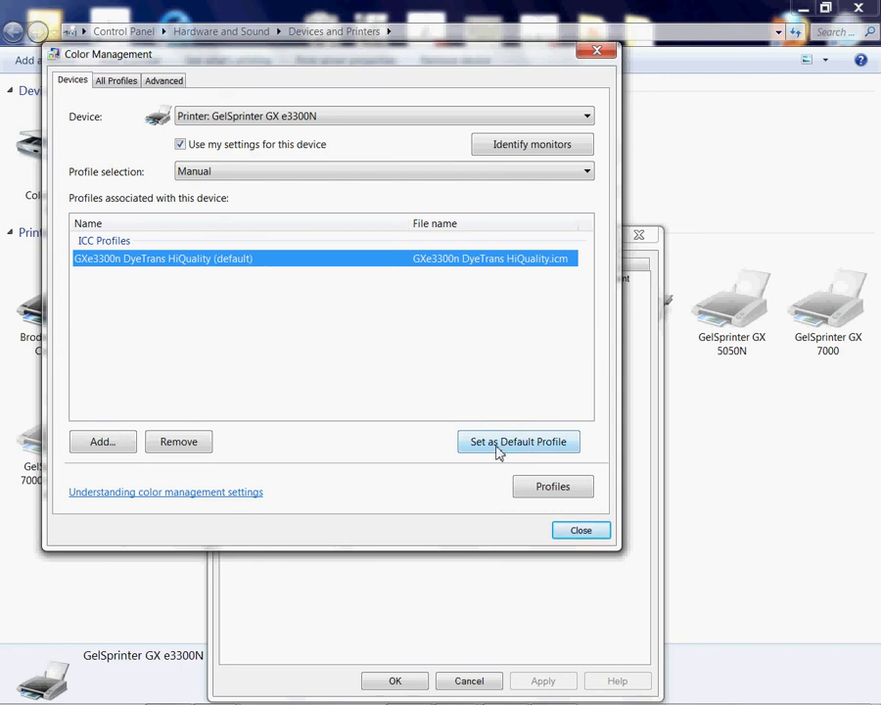
{"action": "left_click", "coordinate": [498, 453]}
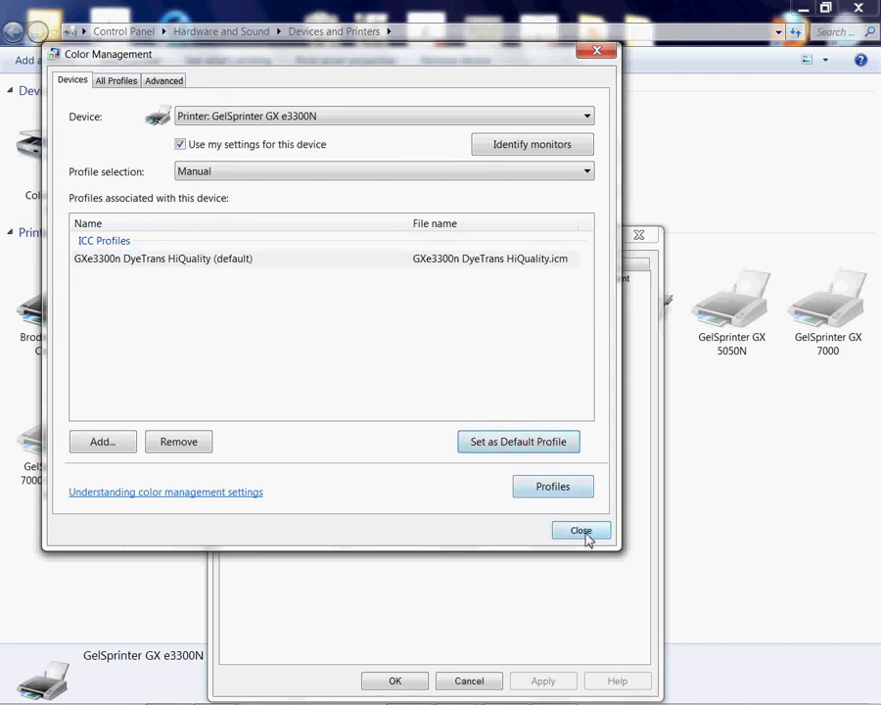
{"action": "left_click", "coordinate": [584, 535]}
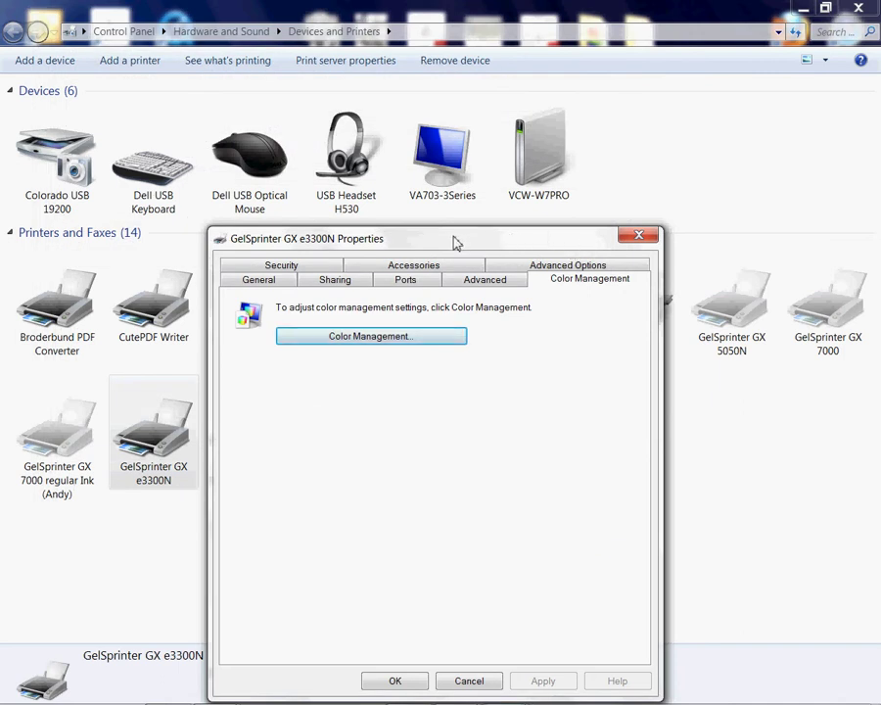
{"action": "left_click_drag", "start_coordinate": [453, 241], "coordinate": [453, 157]}
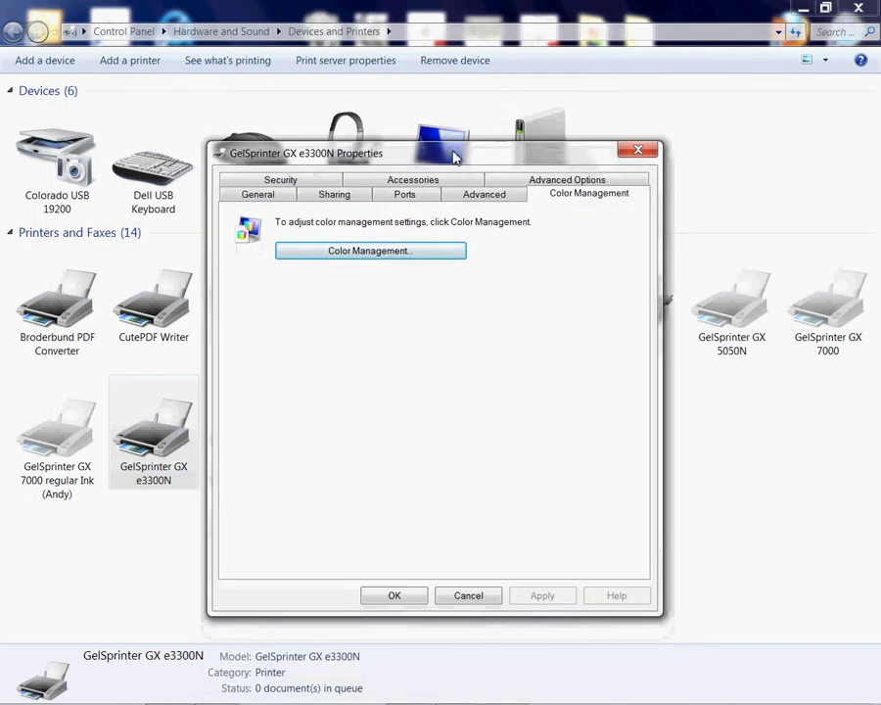
{"action": "left_click", "coordinate": [805, 8]}
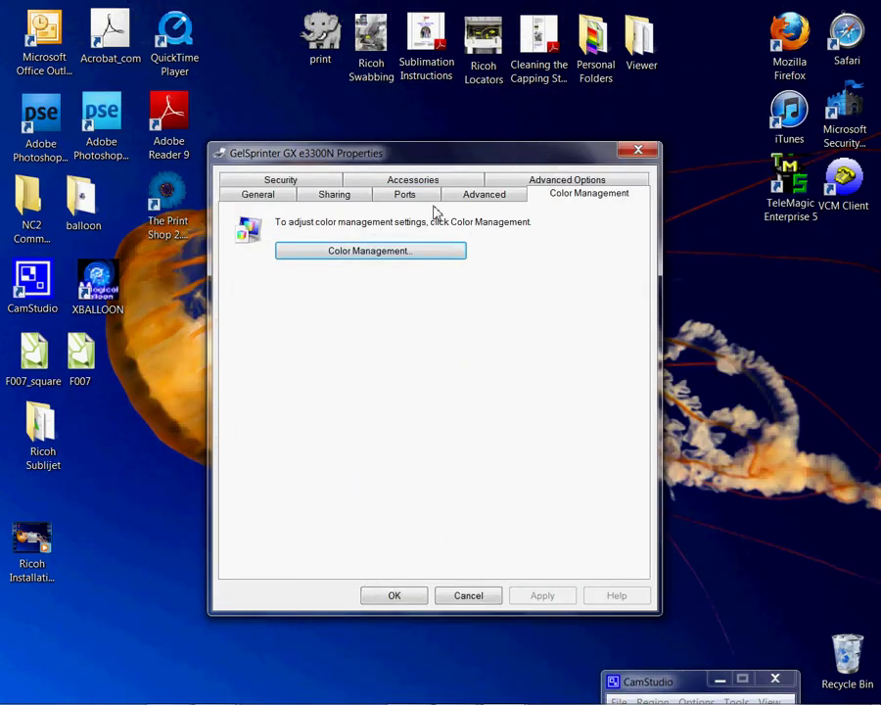
Step: Set the e3300N to start printing after the last page is spooled
{"action": "left_click", "coordinate": [485, 196]}
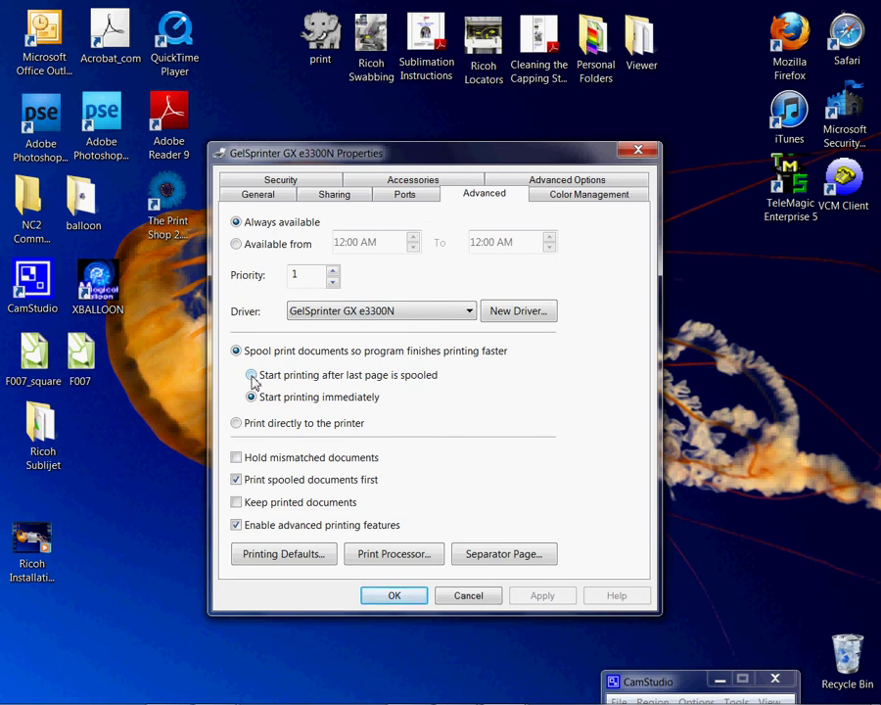
{"action": "left_click", "coordinate": [252, 376]}
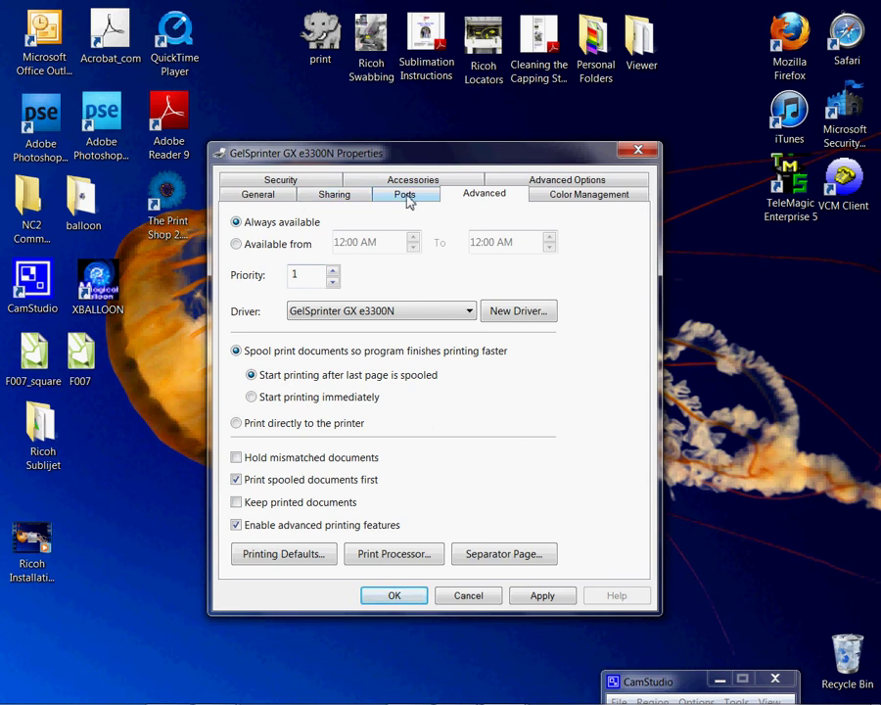
{"action": "left_click", "coordinate": [259, 195]}
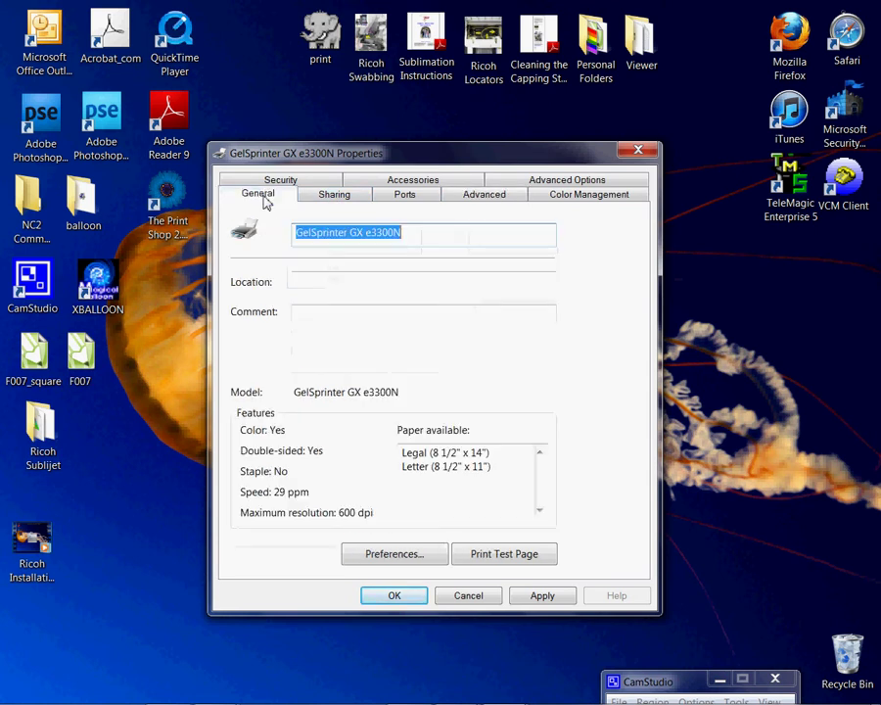
Step: In Printing Preferences, choose Inkjet Plain Paper and User settings print quality
{"action": "left_click", "coordinate": [391, 555]}
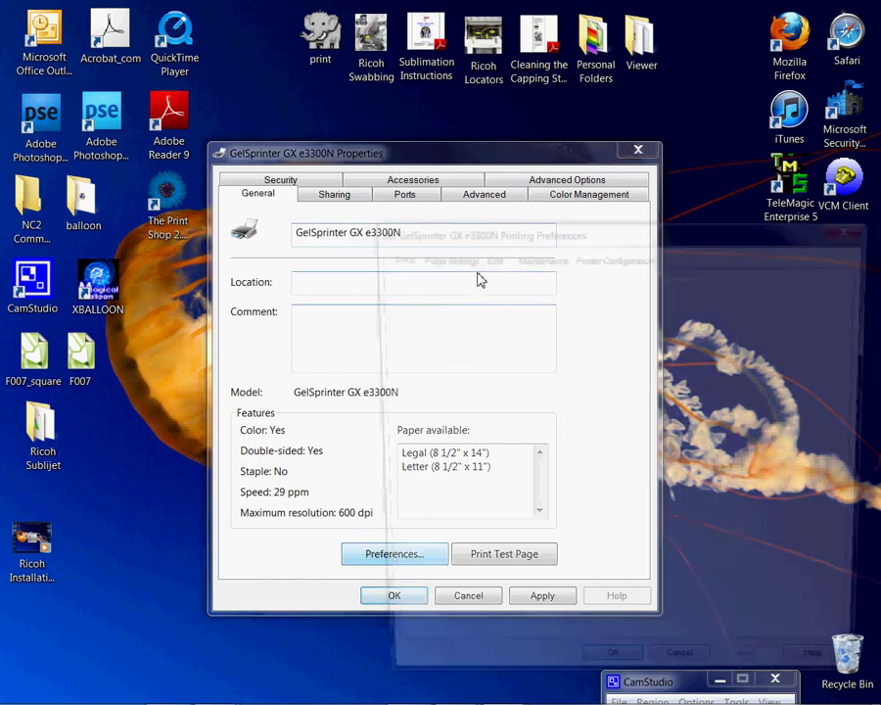
{"action": "left_click_drag", "start_coordinate": [643, 232], "coordinate": [467, 146]}
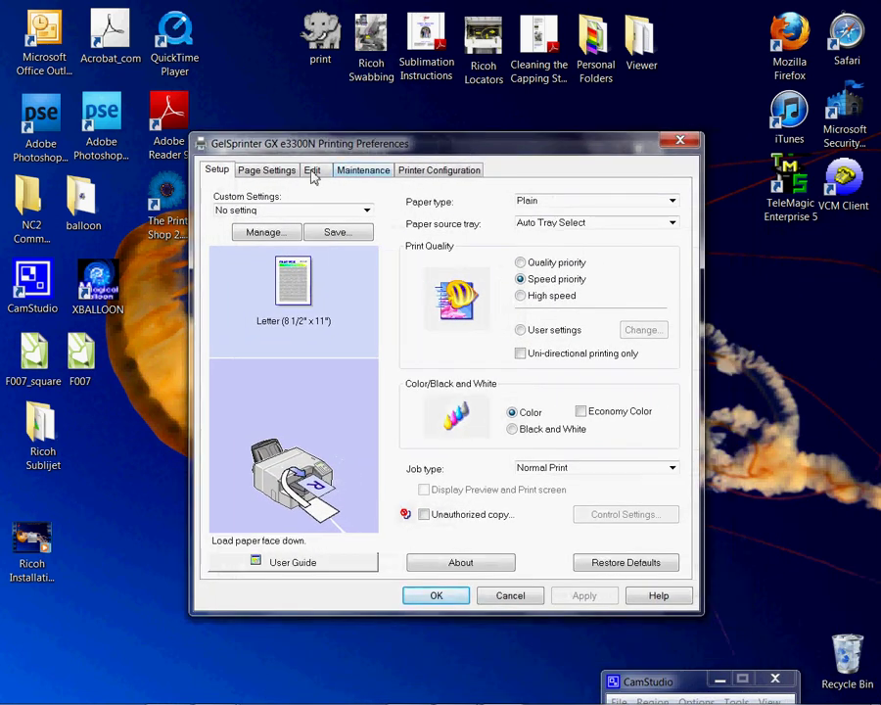
{"action": "left_click", "coordinate": [672, 201]}
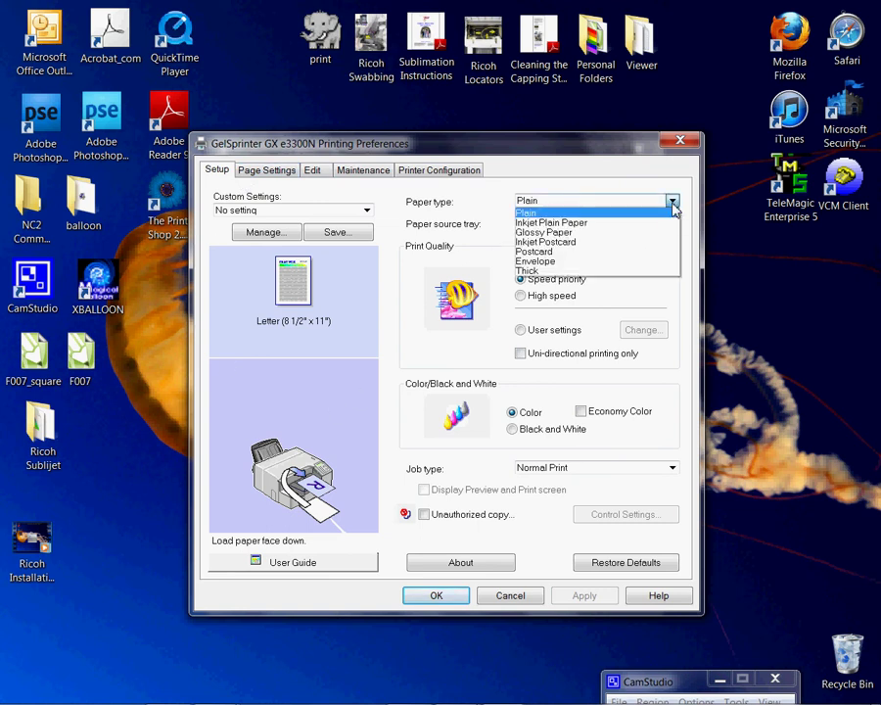
{"action": "left_click", "coordinate": [591, 225]}
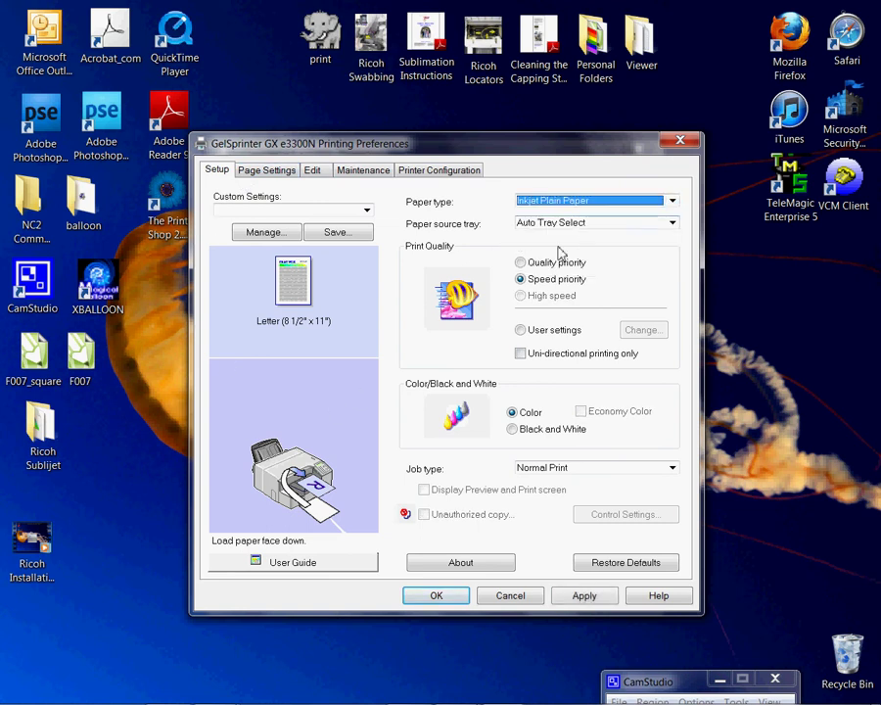
{"action": "left_click", "coordinate": [521, 330]}
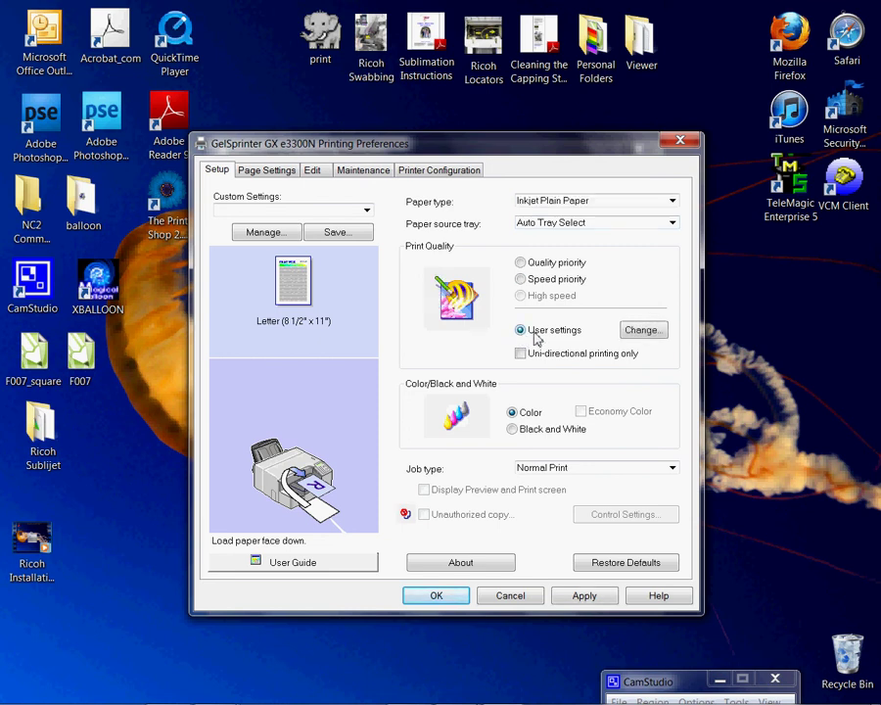
Step: In user quality settings, enable error diffusion, set Color profile Off, and tick Print as bitmap
{"action": "left_click", "coordinate": [644, 333]}
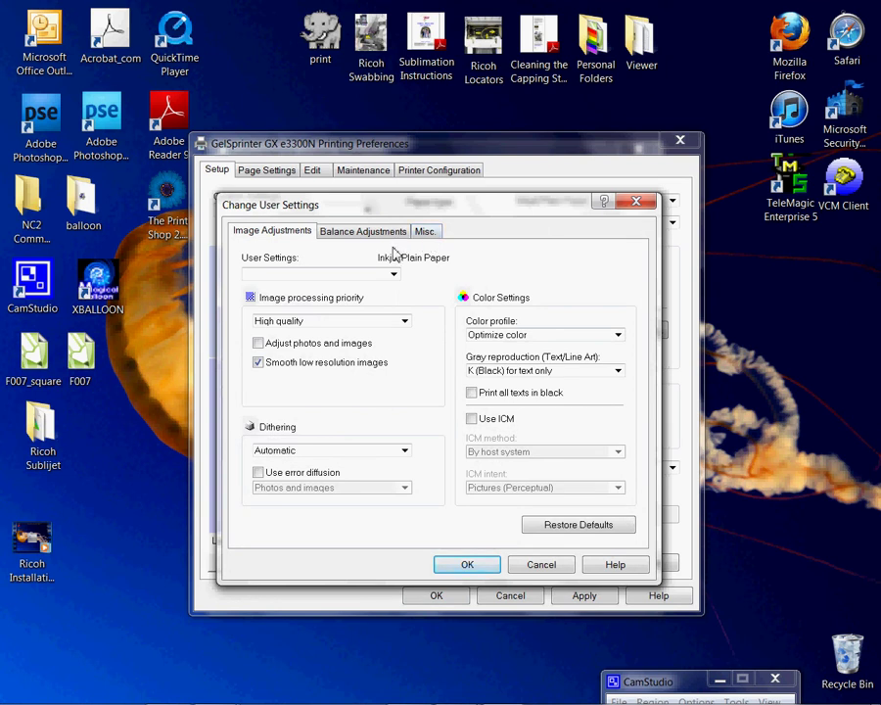
{"action": "left_click", "coordinate": [259, 473]}
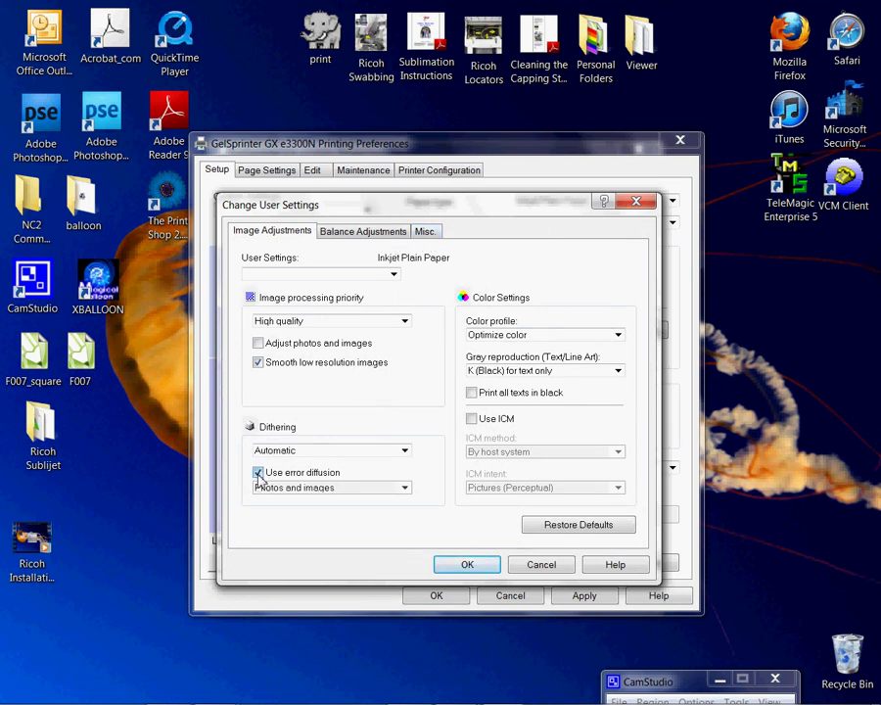
{"action": "left_click", "coordinate": [621, 336]}
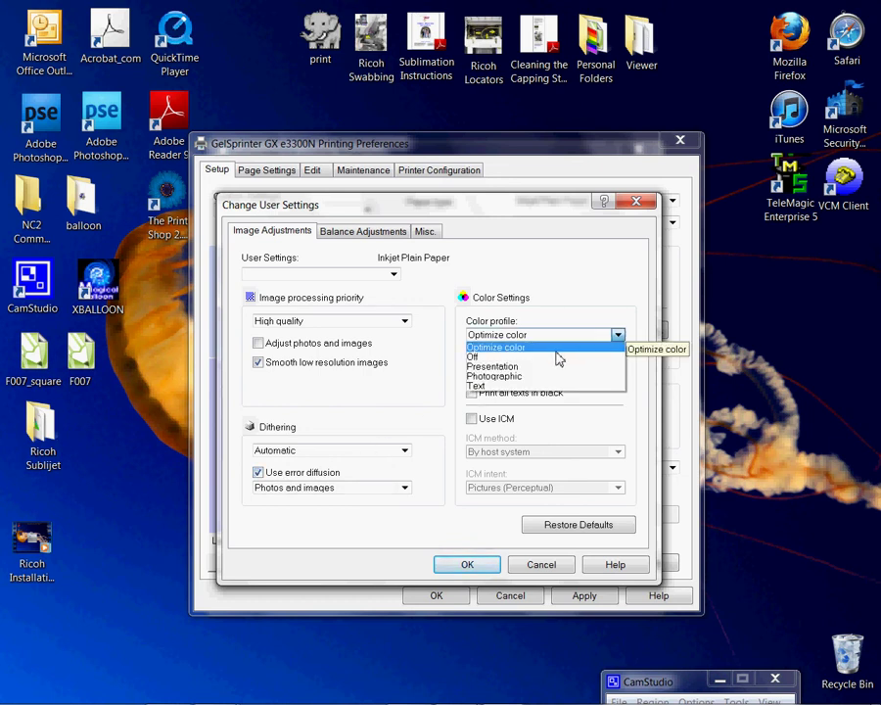
{"action": "left_click", "coordinate": [519, 358]}
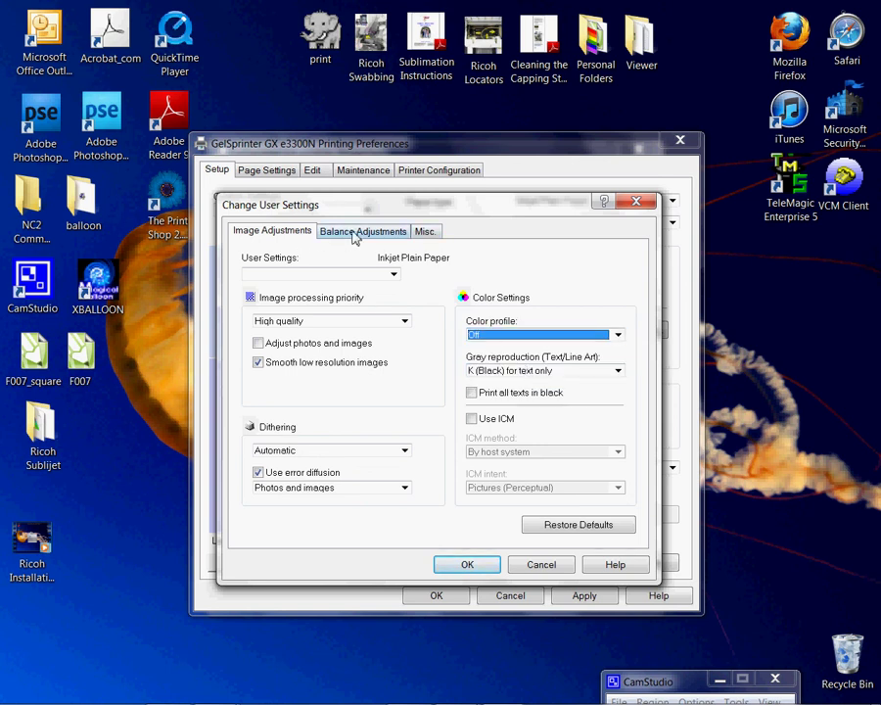
{"action": "left_click", "coordinate": [425, 233]}
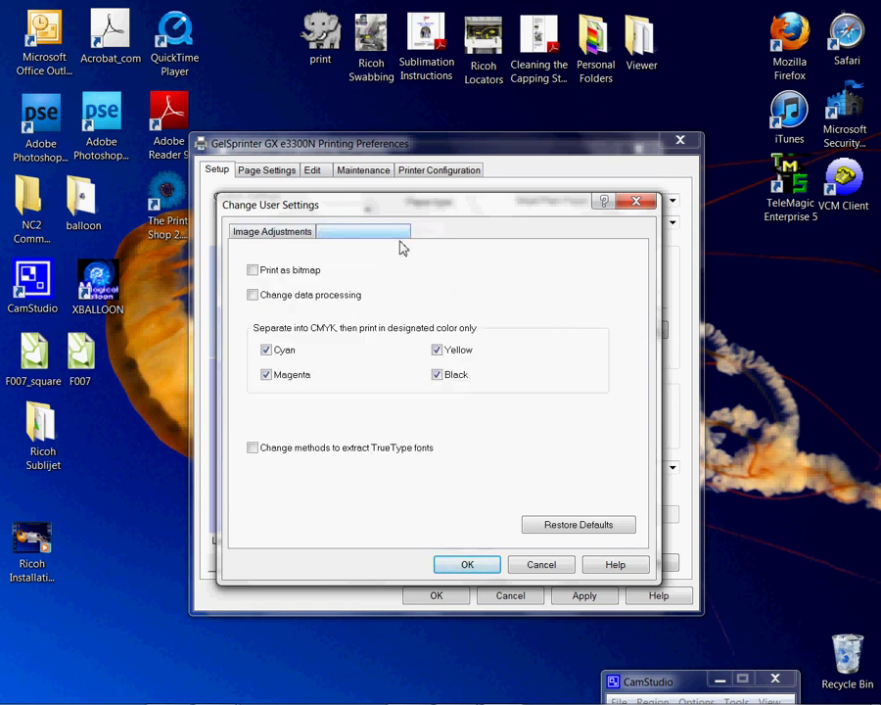
{"action": "left_click", "coordinate": [253, 271]}
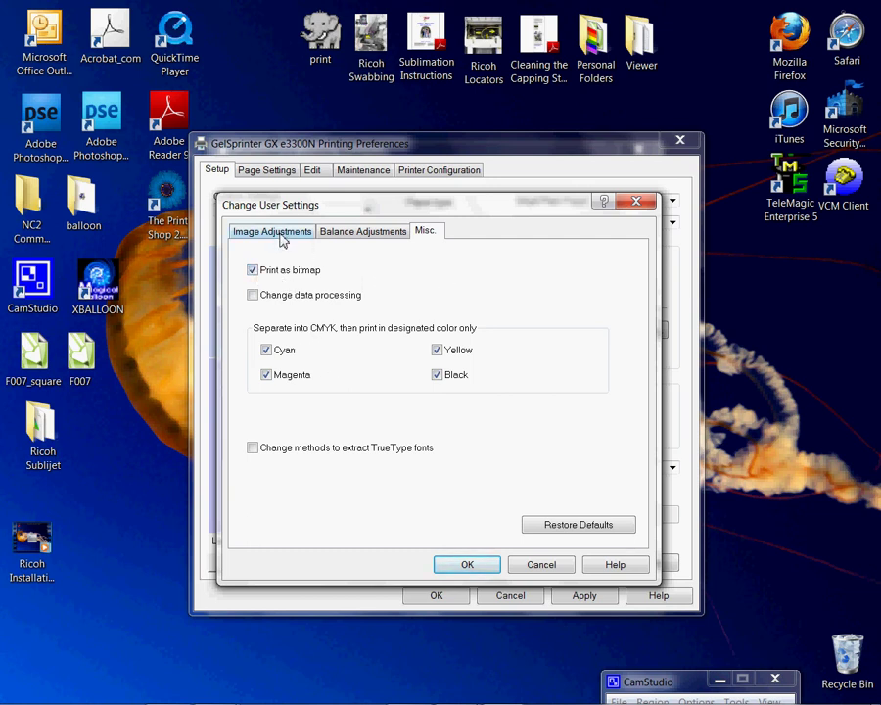
{"action": "left_click", "coordinate": [468, 564]}
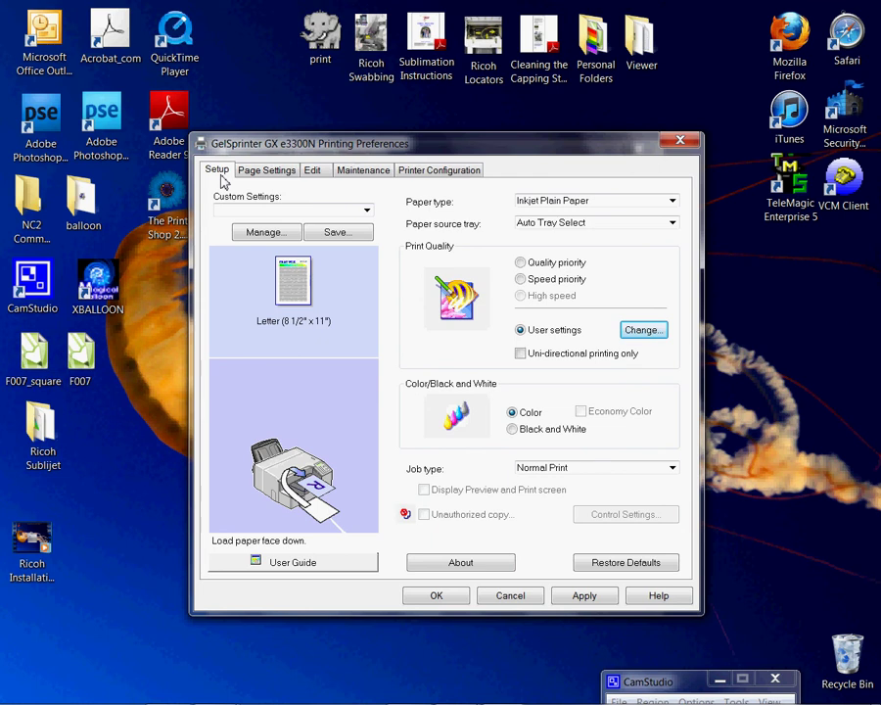
Step: Choose RAW as the spool format on the Printer Configuration tab
{"action": "left_click", "coordinate": [435, 177]}
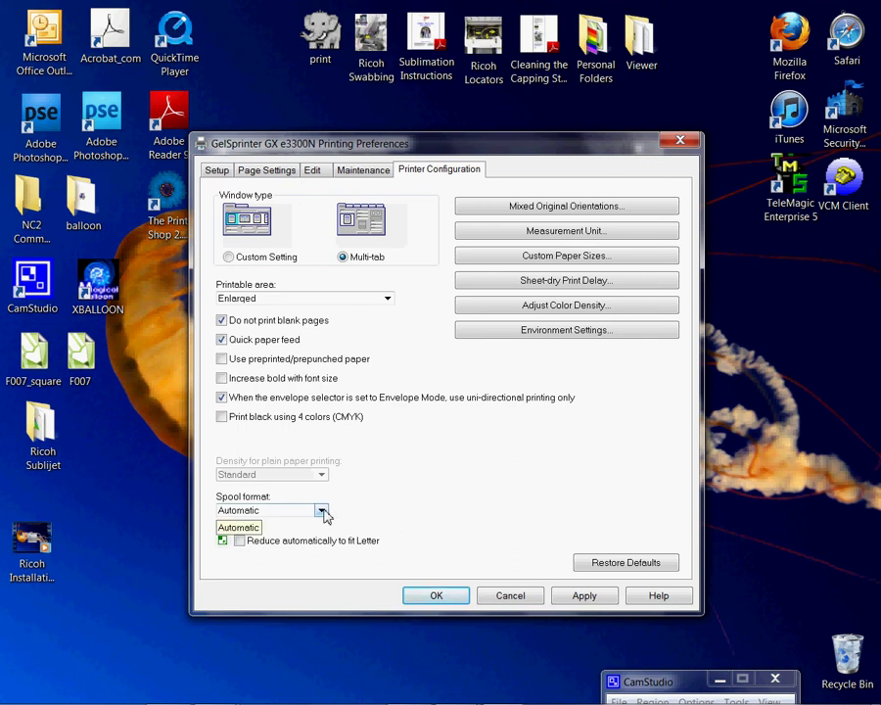
{"action": "left_click", "coordinate": [321, 510]}
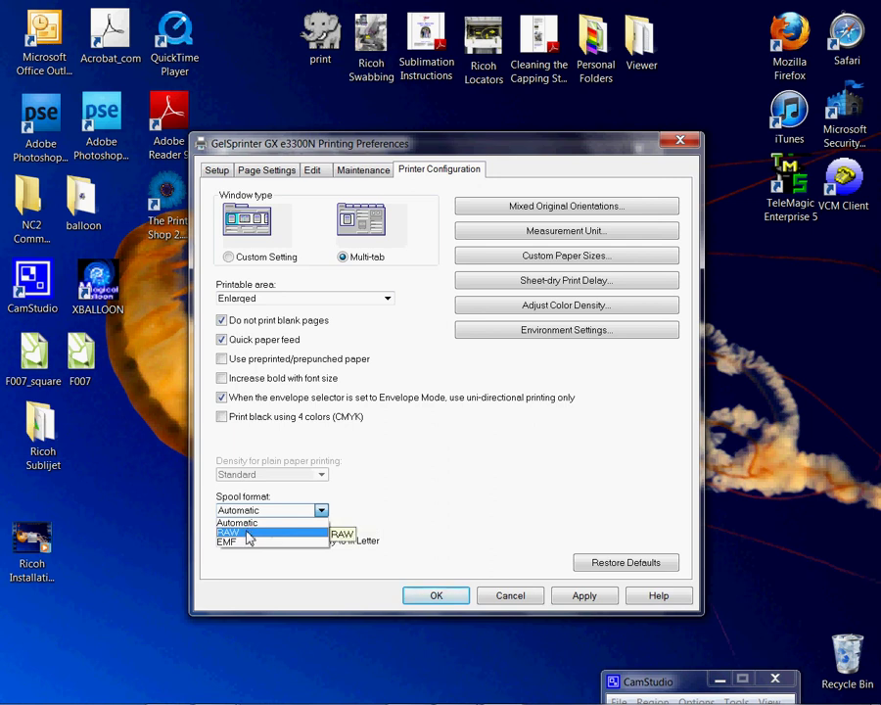
{"action": "left_click", "coordinate": [246, 533]}
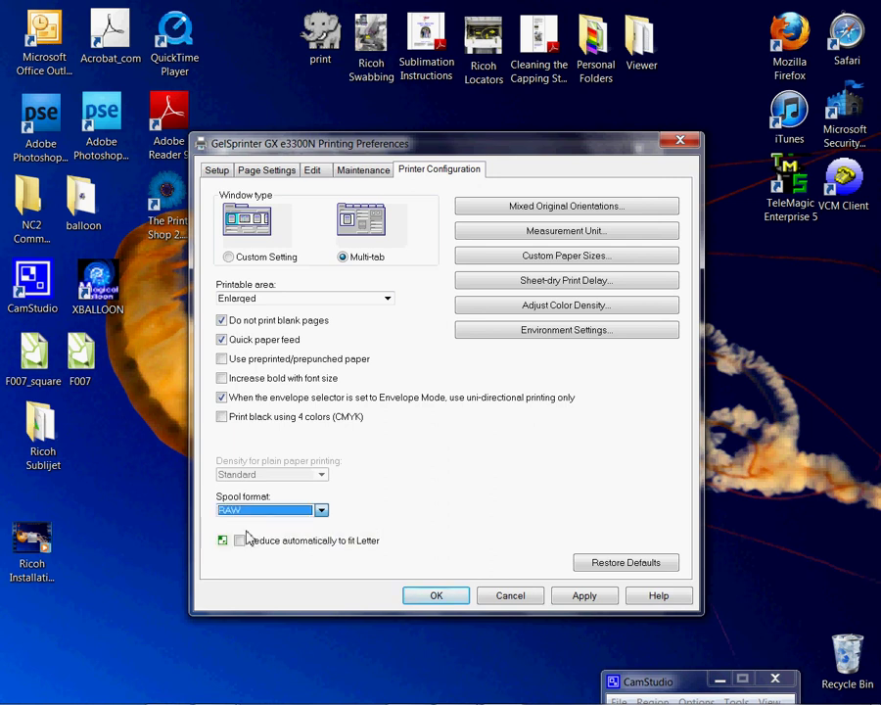
{"action": "left_click", "coordinate": [610, 259]}
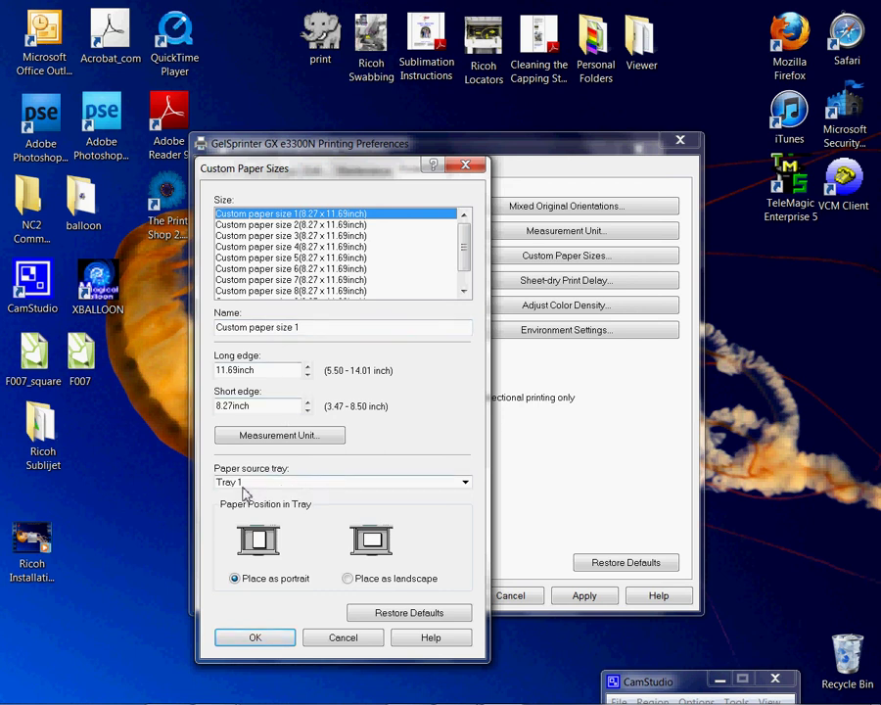
{"action": "left_click", "coordinate": [465, 482]}
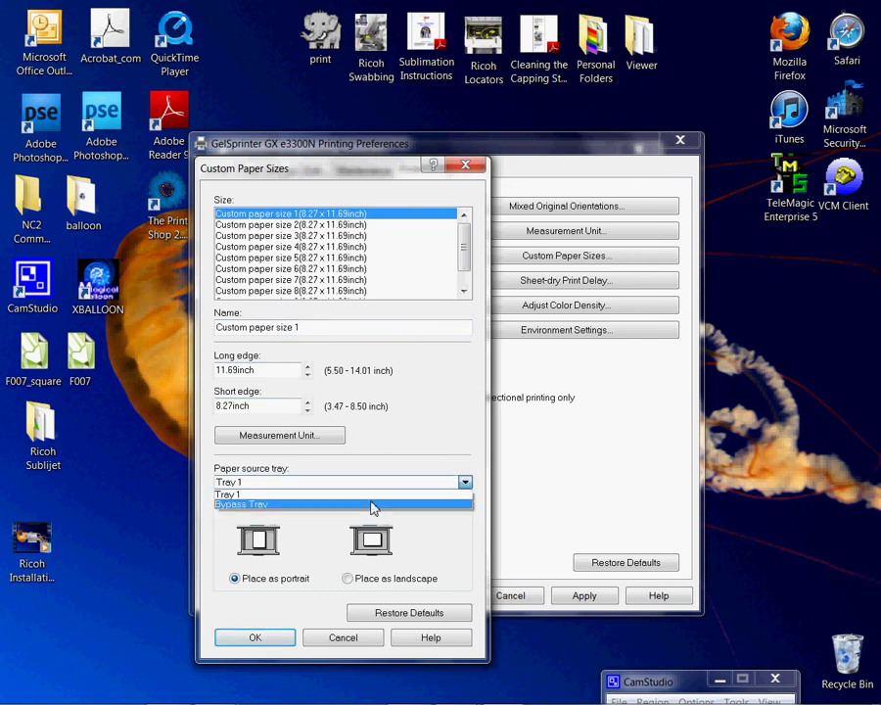
{"action": "left_click", "coordinate": [373, 504]}
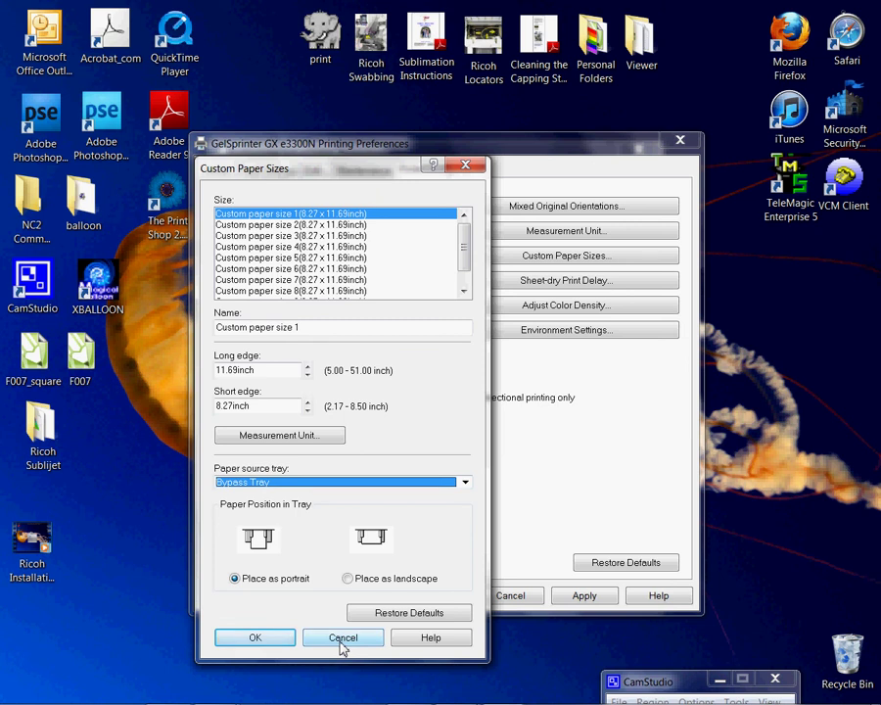
{"action": "left_click", "coordinate": [339, 641]}
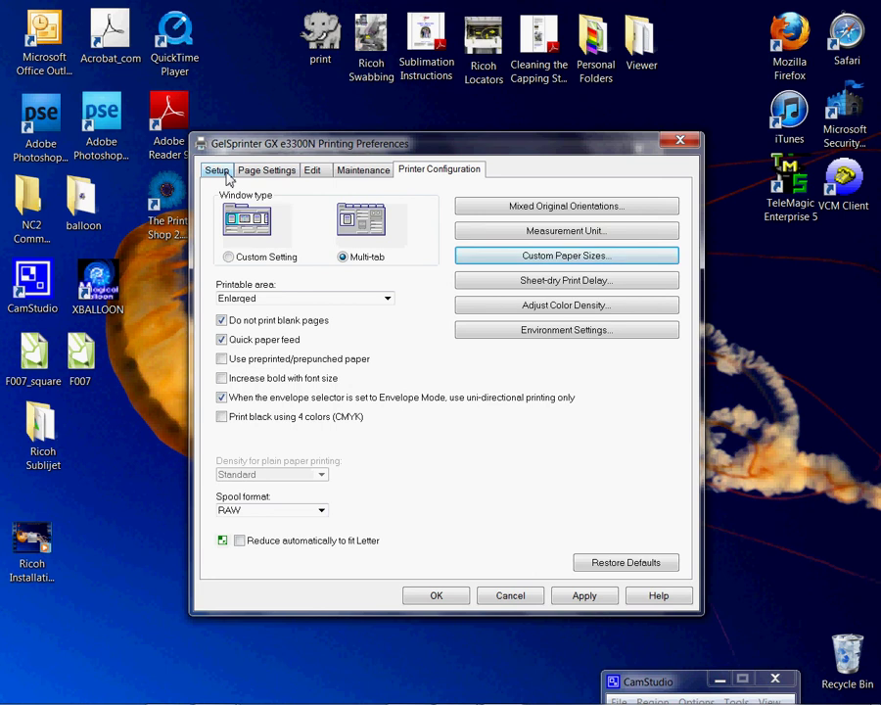
Step: Save the current printer settings as the custom setting 'Conde ICC'
{"action": "left_click", "coordinate": [219, 171]}
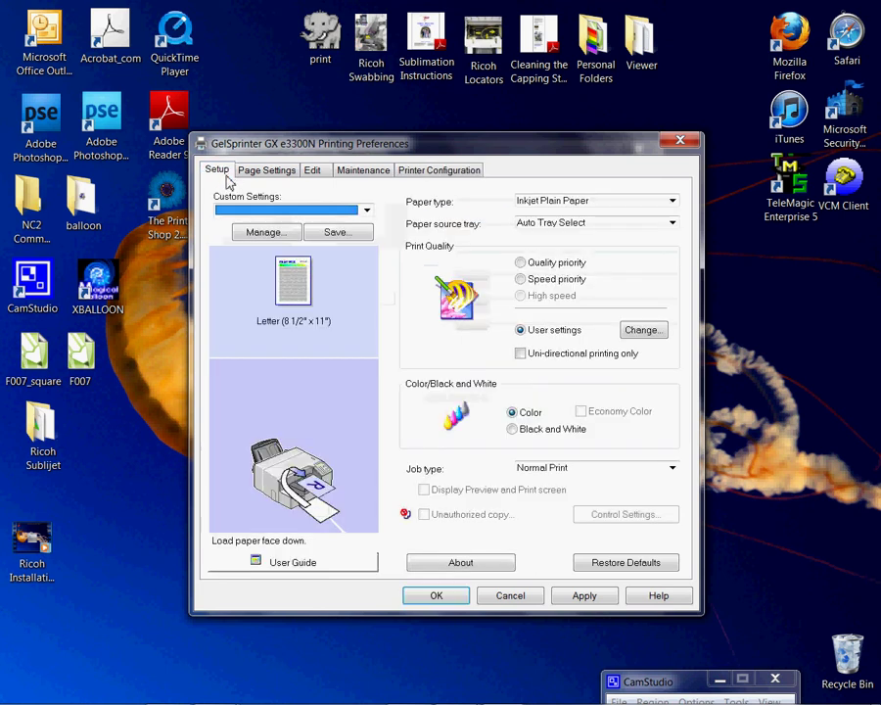
{"action": "left_click", "coordinate": [360, 235]}
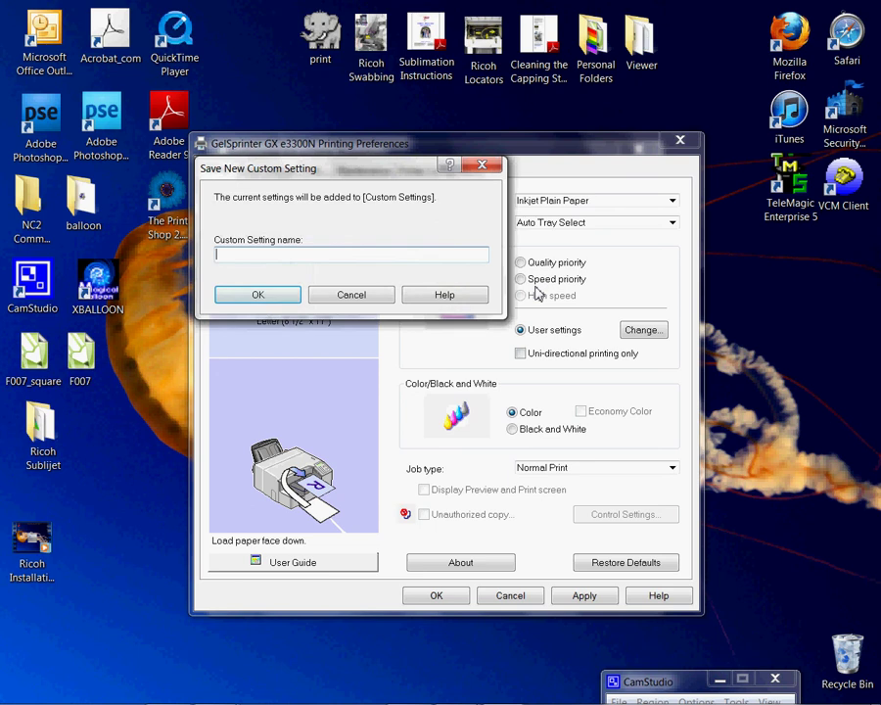
{"action": "type", "text": "Conde "}
{"action": "type", "text": "ICC"}
{"action": "left_click", "coordinate": [259, 296]}
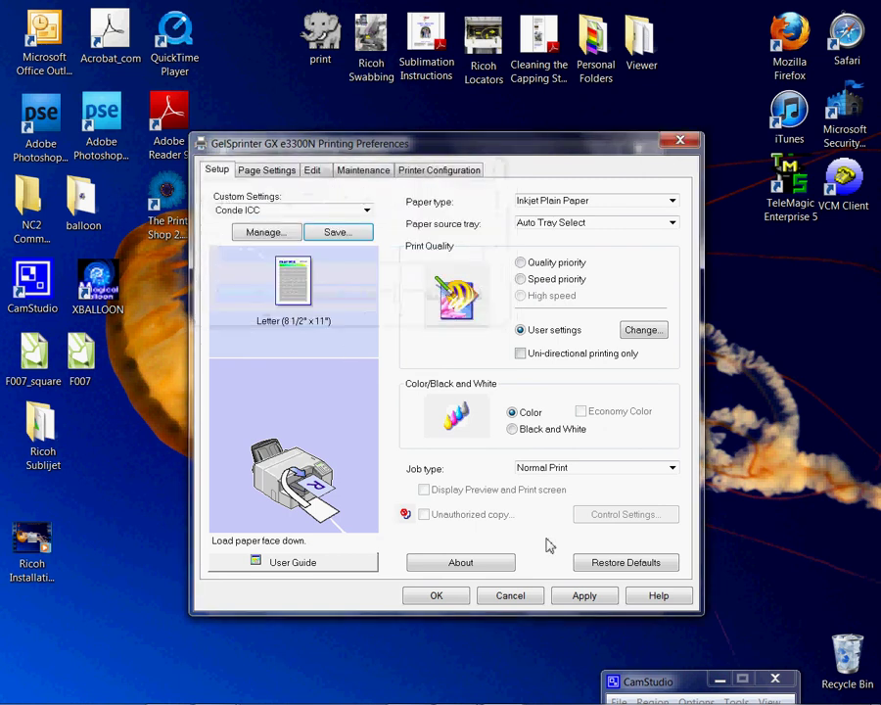
Step: Apply and close both Printing Preferences and printer Properties
{"action": "left_click", "coordinate": [582, 599]}
{"action": "left_click", "coordinate": [452, 598]}
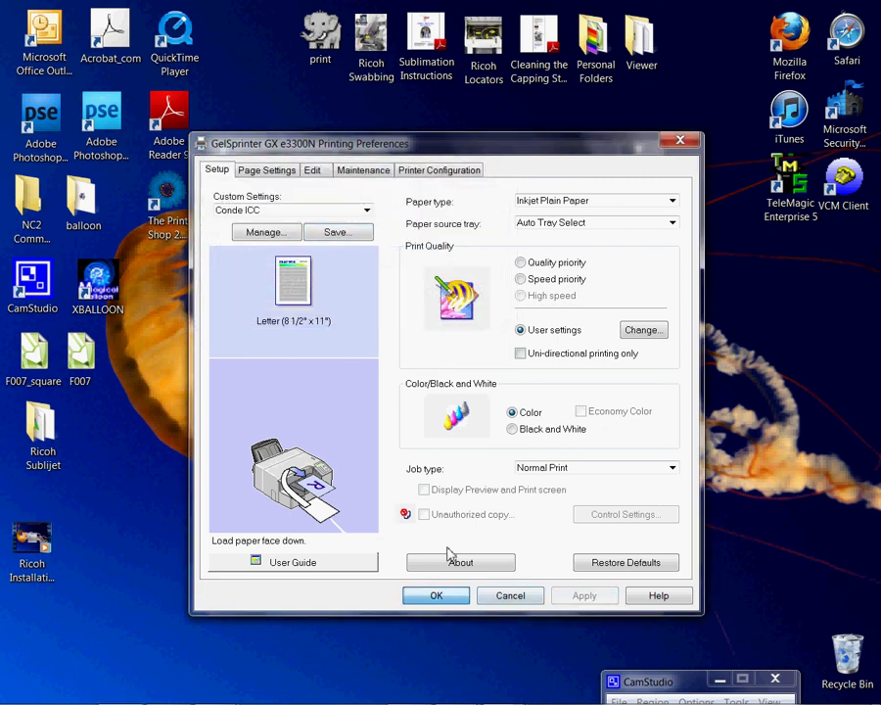
{"action": "left_click", "coordinate": [540, 595]}
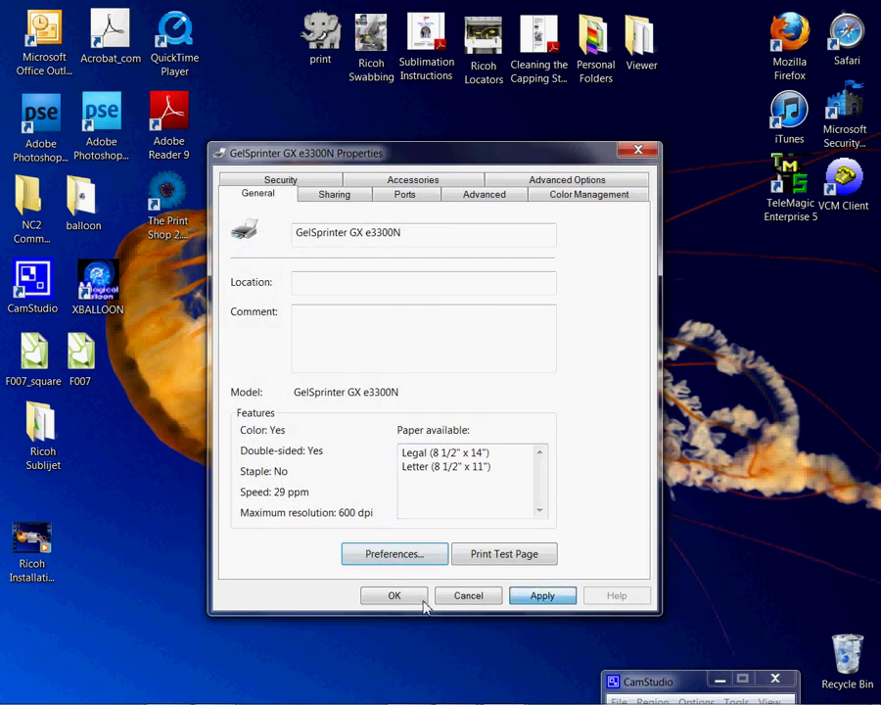
{"action": "left_click", "coordinate": [421, 599]}
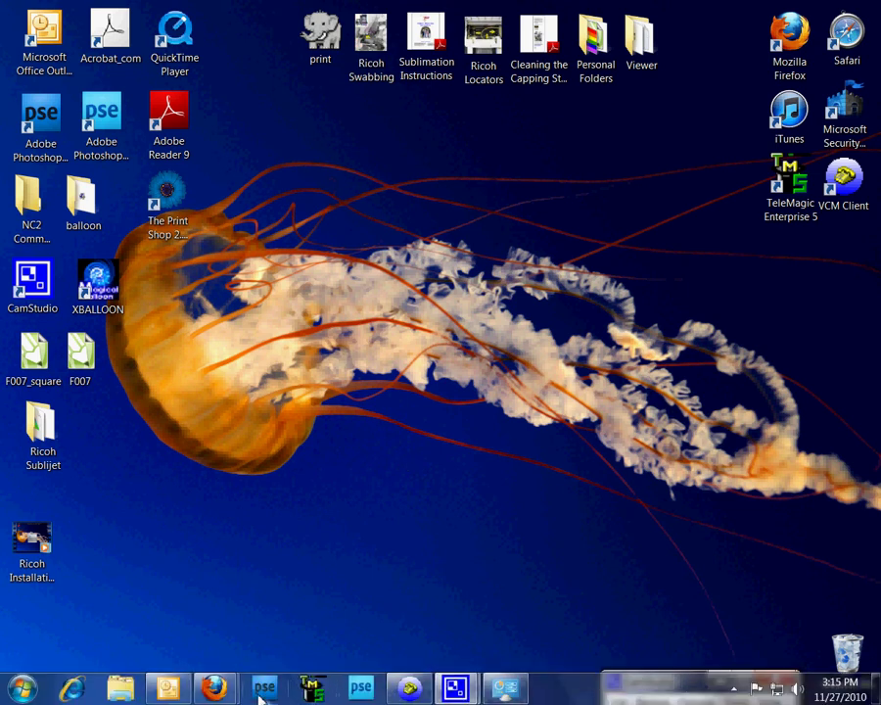
{"action": "mouse_move", "coordinate": [214, 688]}
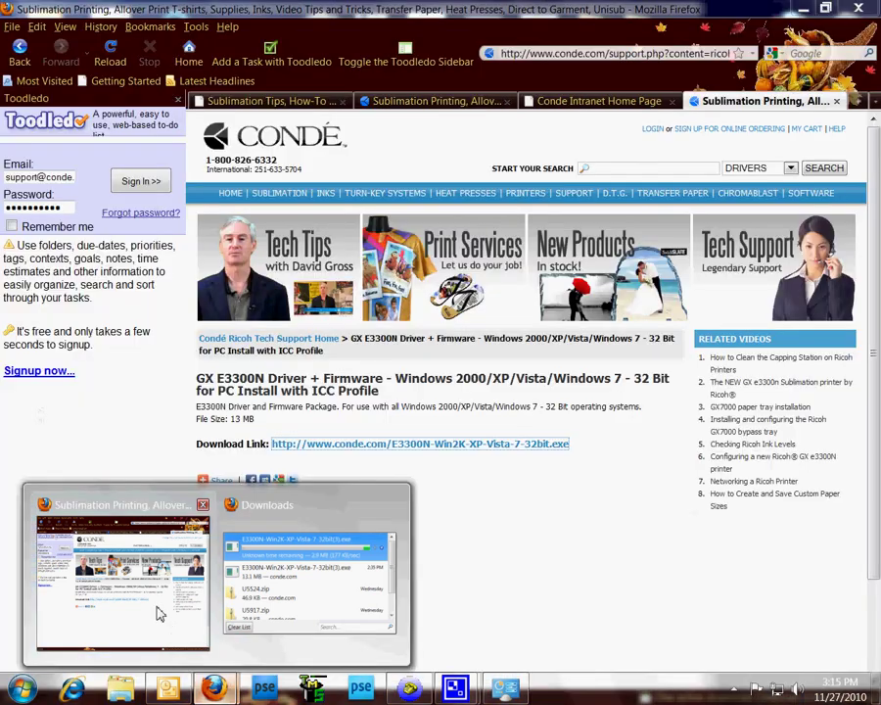
Step: Follow dyetrans.com links to Condé's YouTube channel in a new tab, then minimize Firefox
{"action": "left_click", "coordinate": [158, 611]}
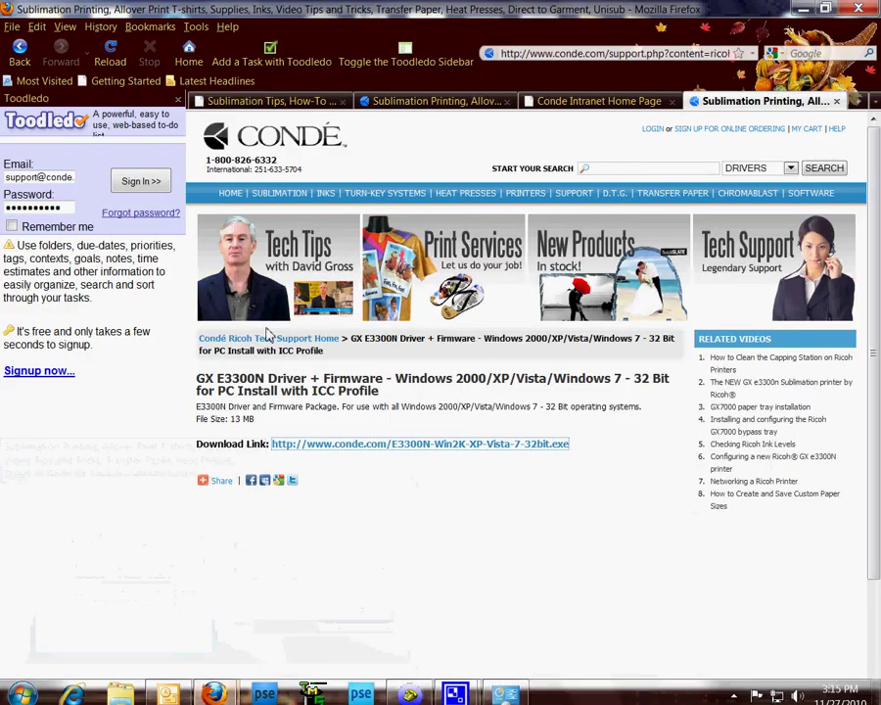
{"action": "left_click", "coordinate": [283, 195]}
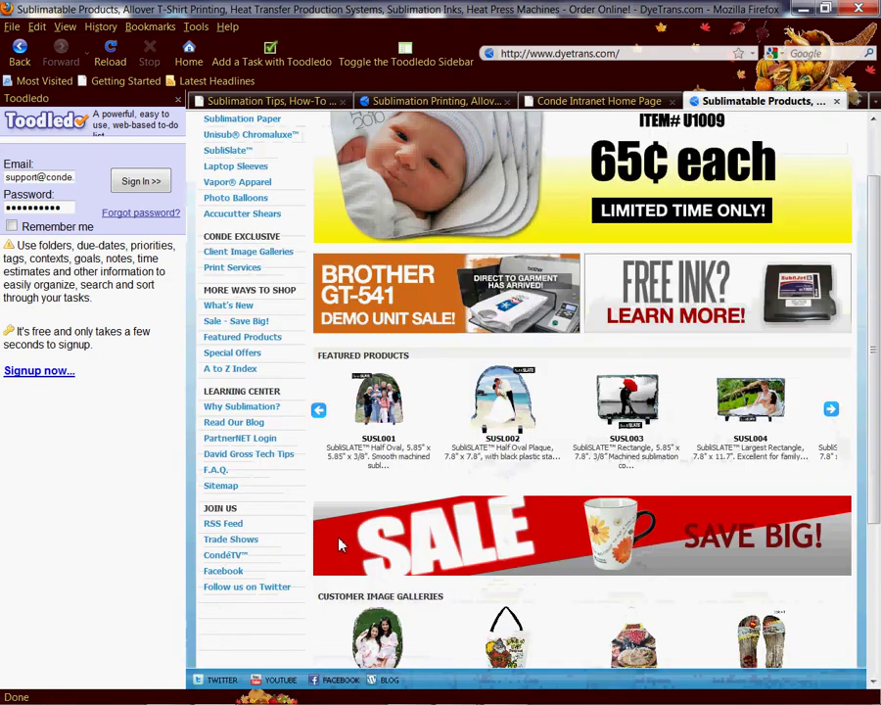
{"action": "left_click", "coordinate": [287, 554]}
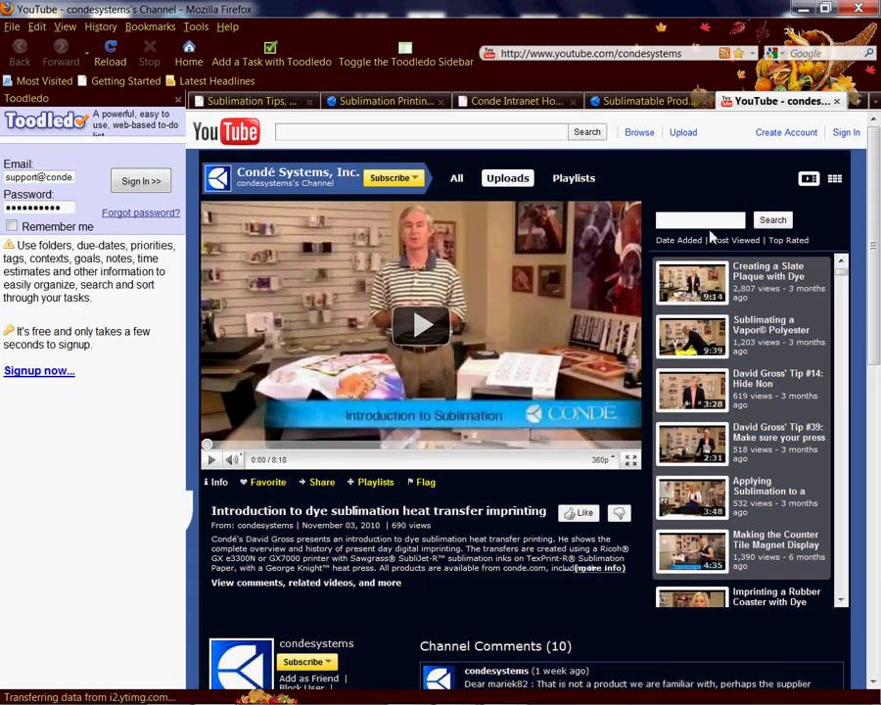
{"action": "left_click", "coordinate": [709, 221]}
{"action": "left_click", "coordinate": [805, 10]}
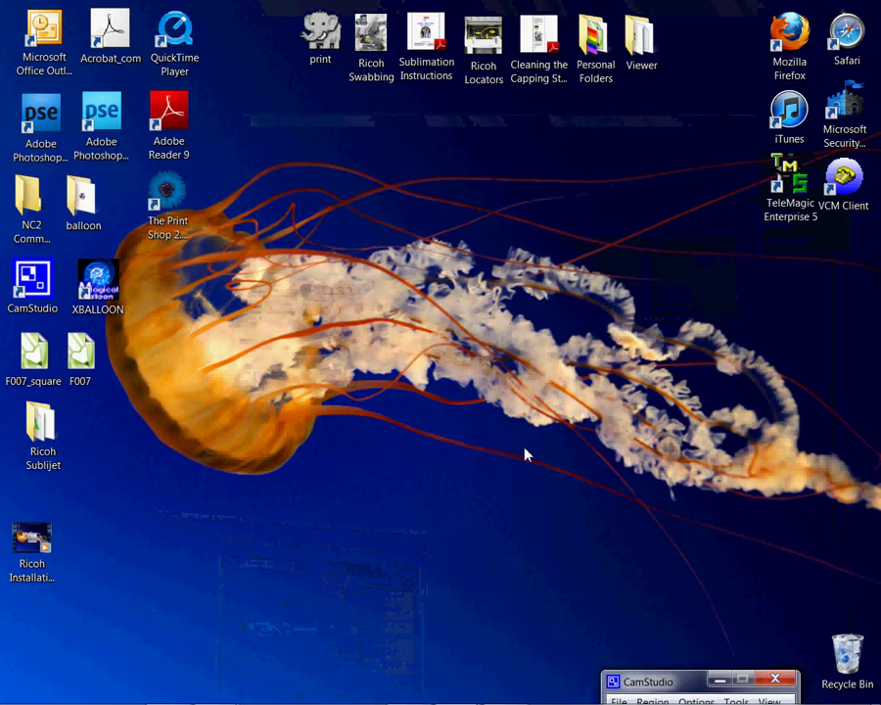